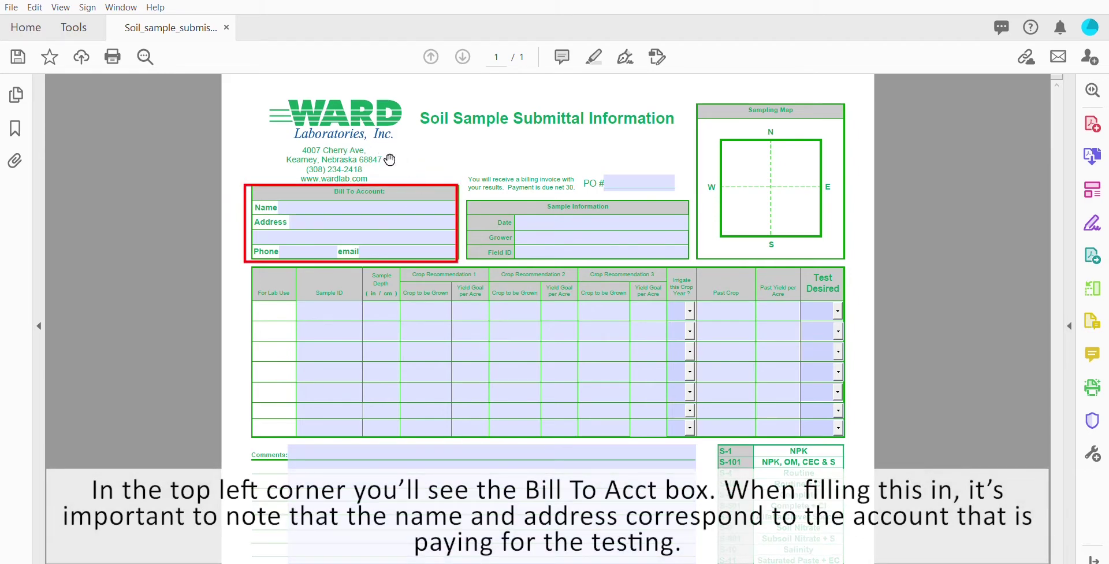
Step: Enter the payer's name, street address and city/state/ZIP line in the Bill To Account box
left_click(323, 202)
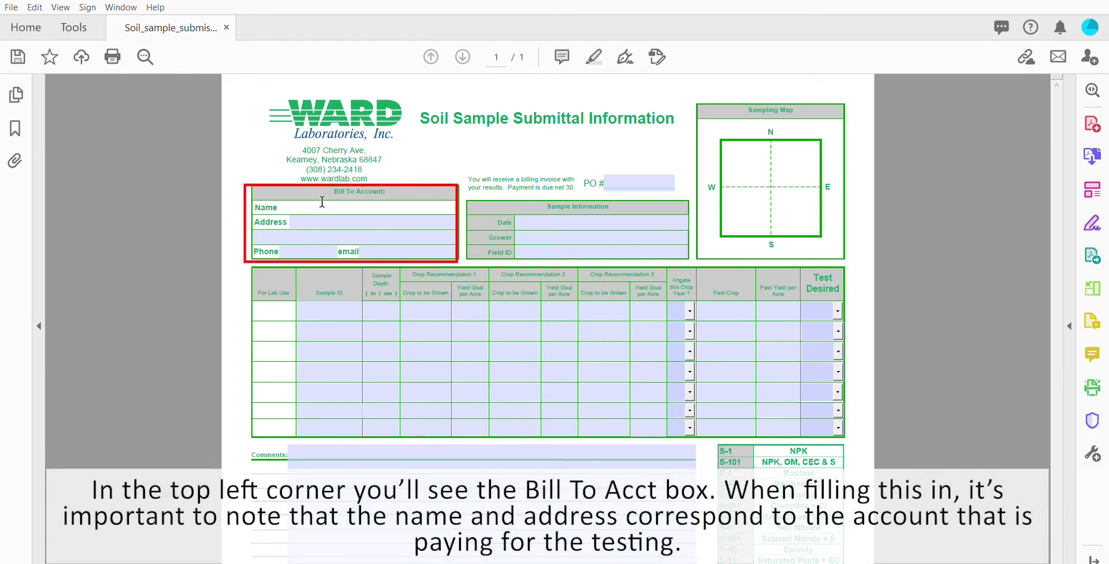
key("Tab")
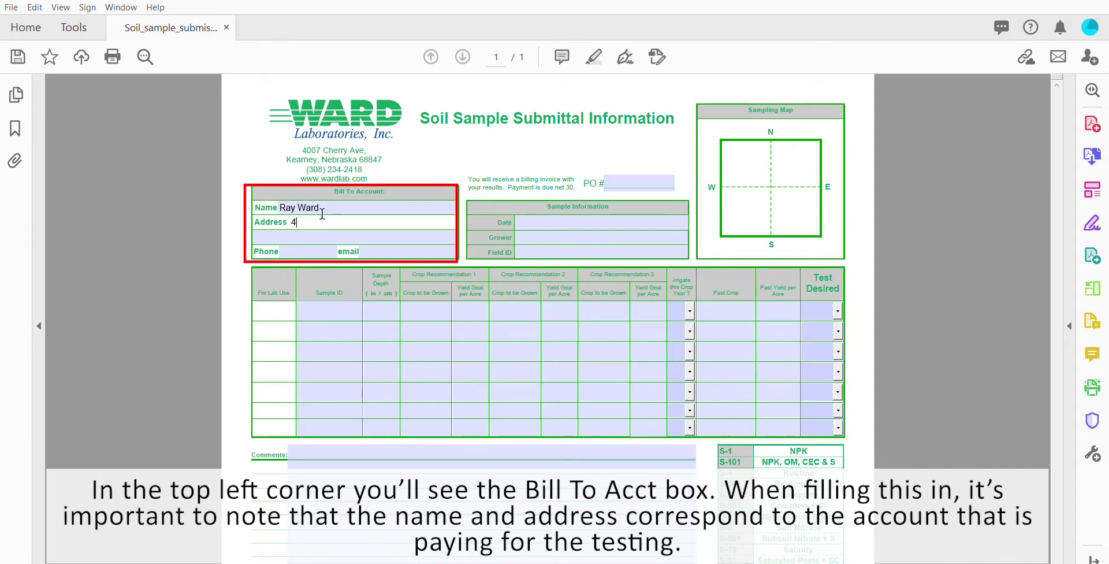
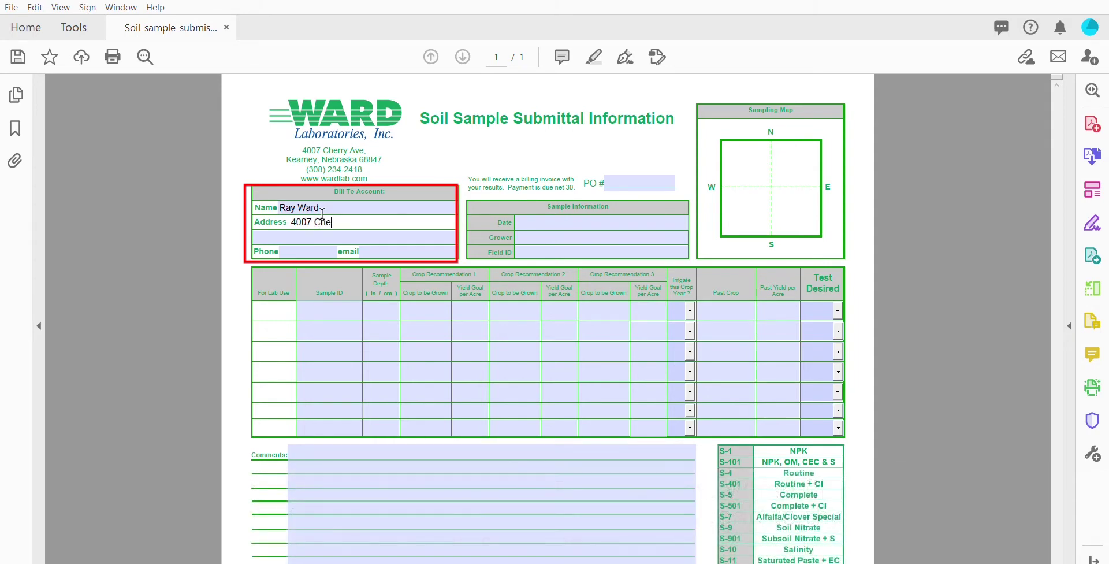
key("Tab")
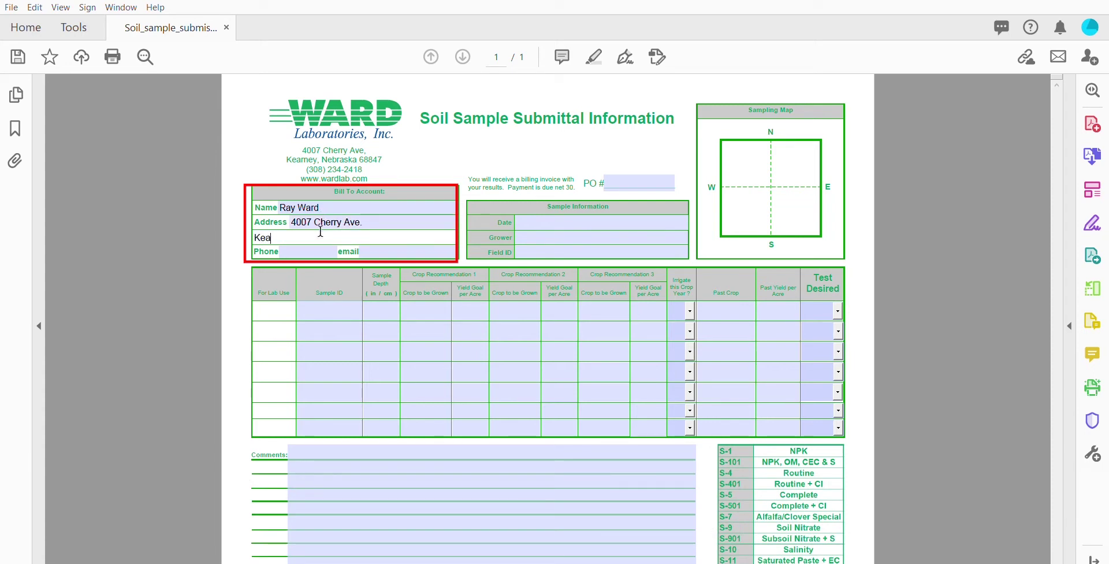
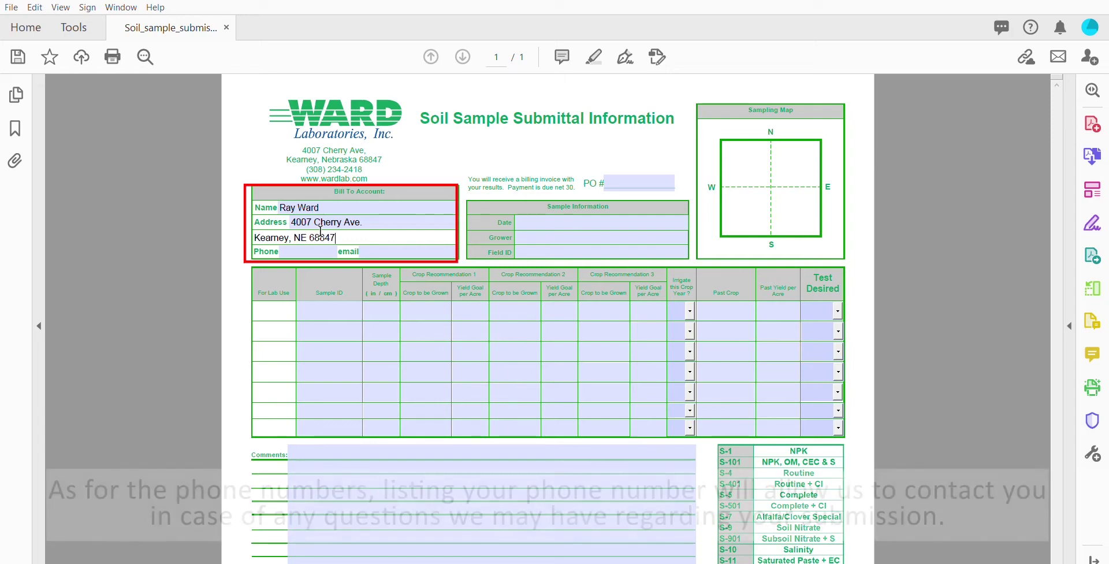
Step: Fill in the billing phone number and e-mail address
left_click(308, 250)
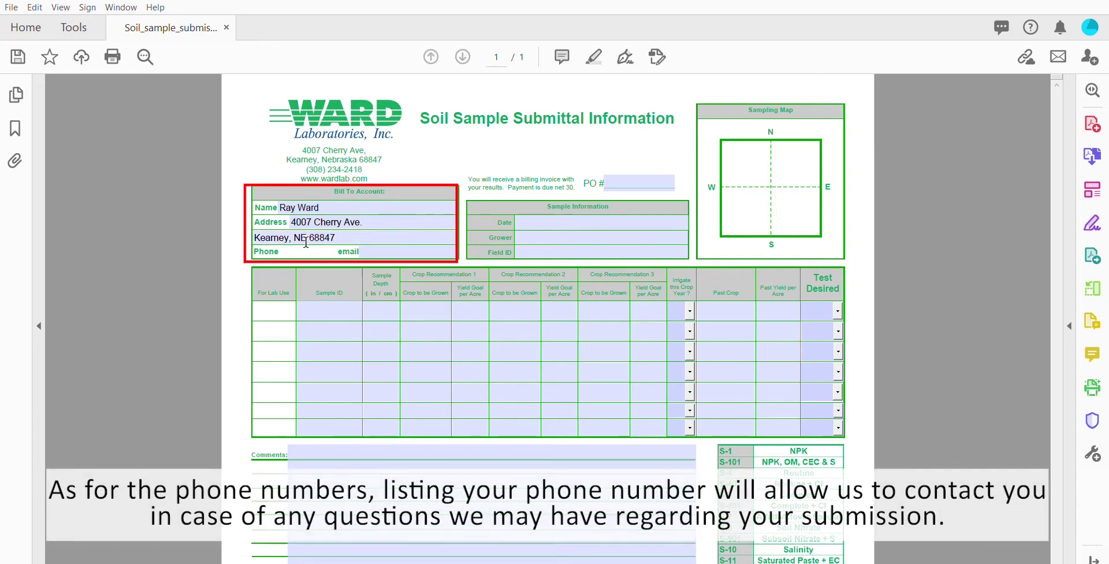
left_click(367, 247)
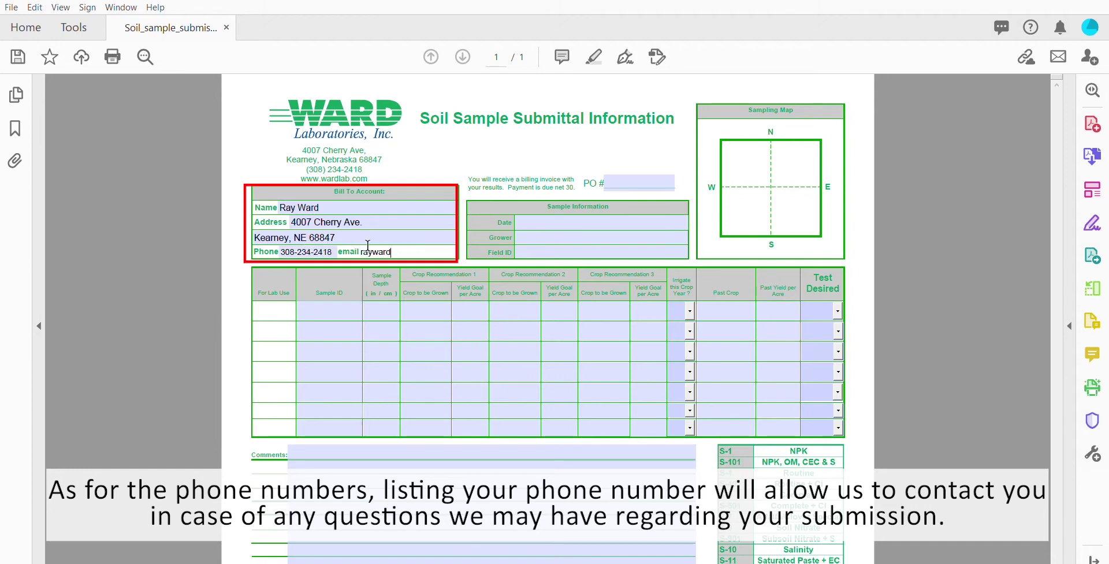
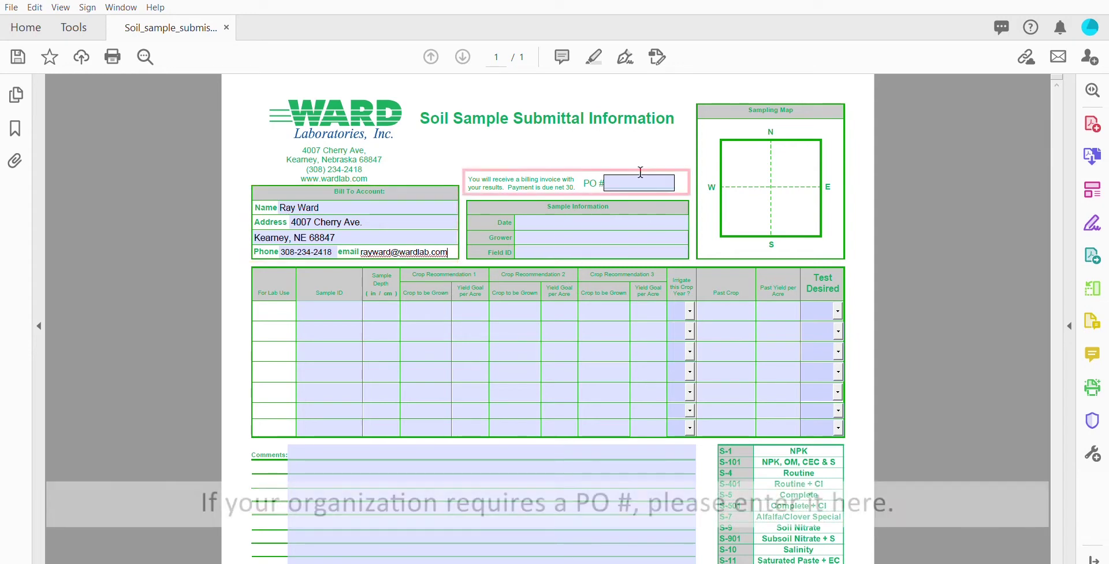
Step: Enter the purchase order number in the PO # field
type("123456")
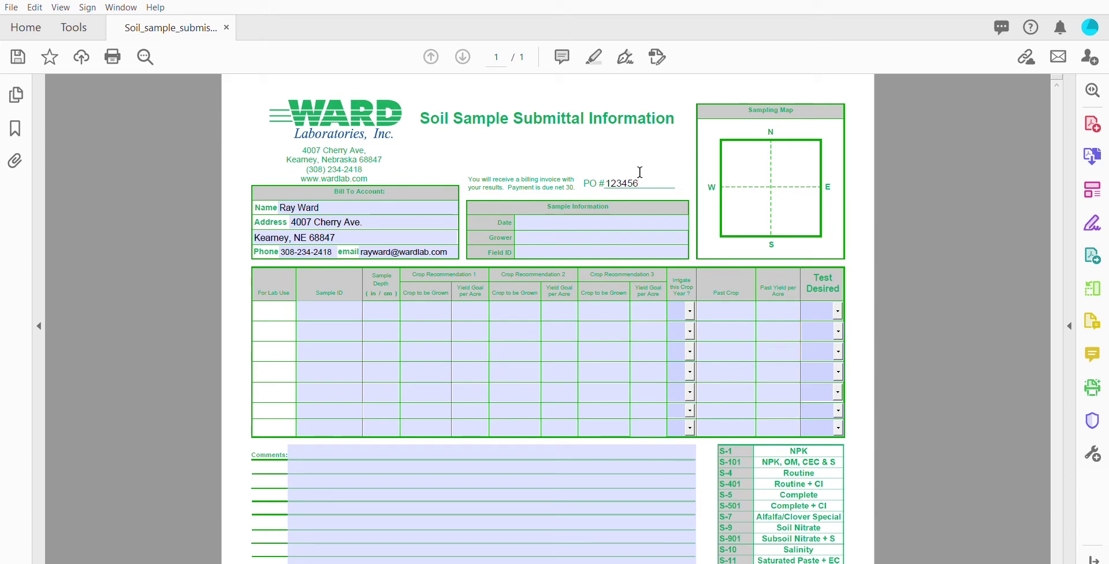
key("Tab")
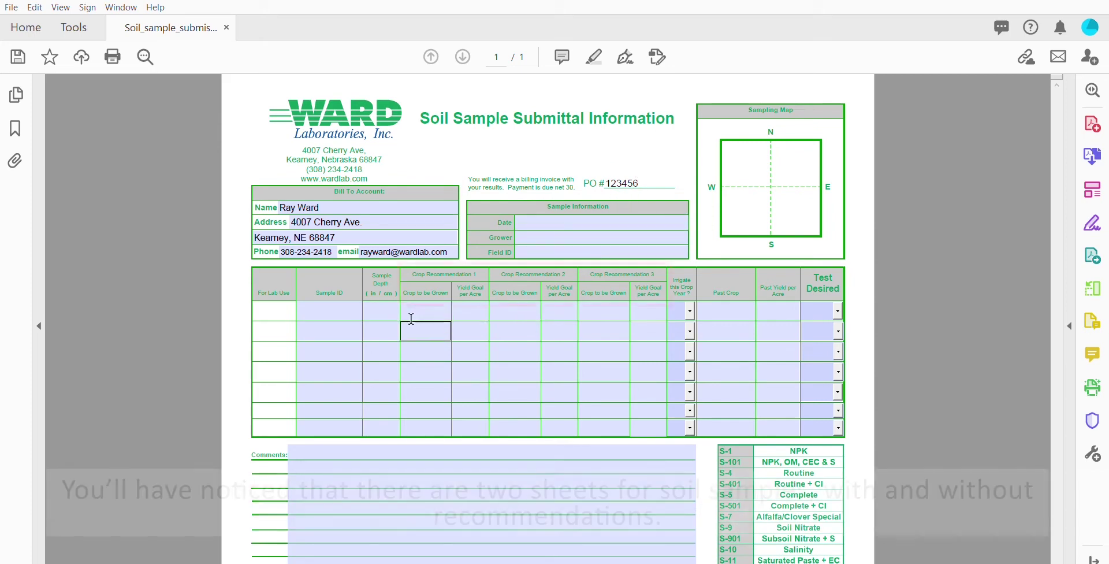
left_click(328, 305)
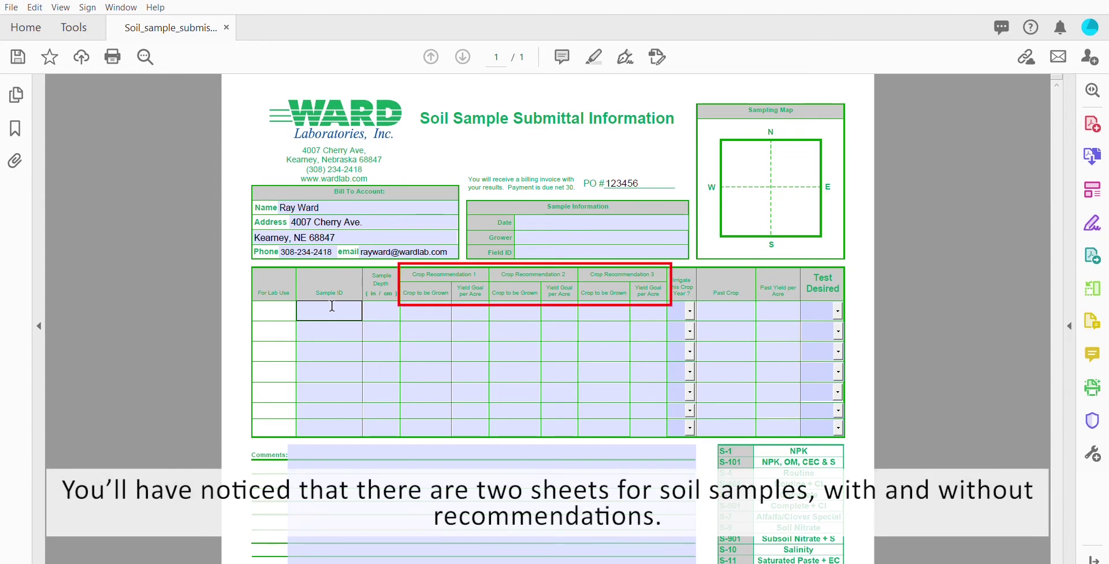
left_click(421, 289)
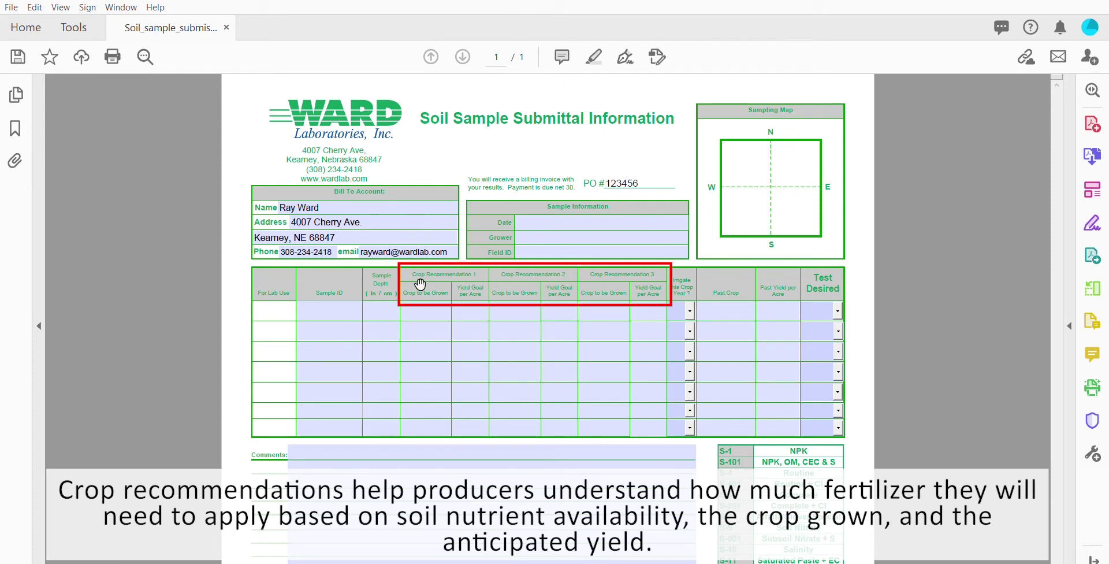
left_click(316, 308)
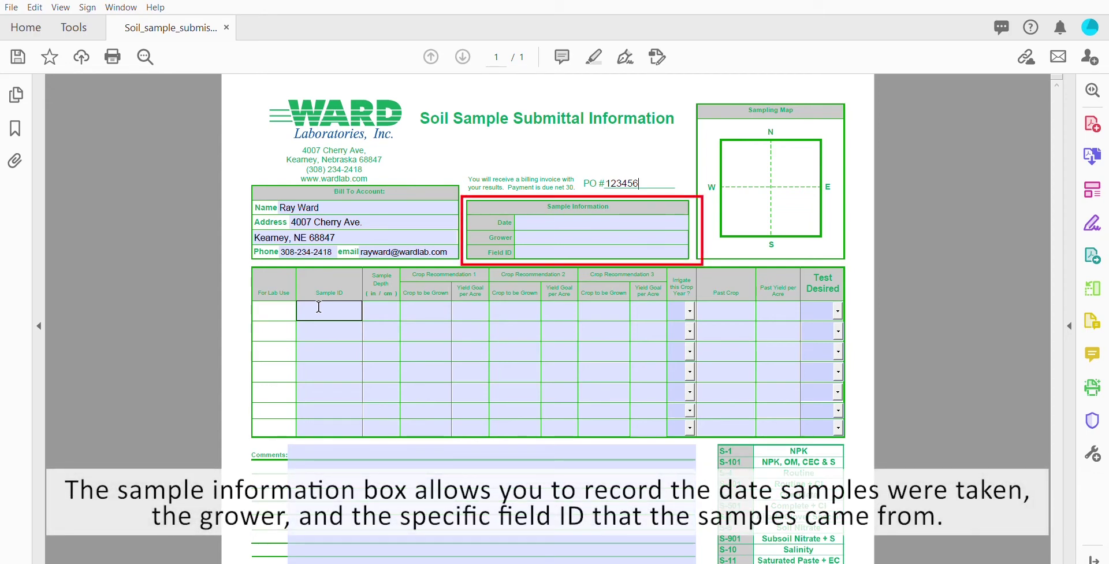
Step: Set the sampling date to 09/02/2020, confirming September 2 in the calendar
left_click(543, 219)
type("9")
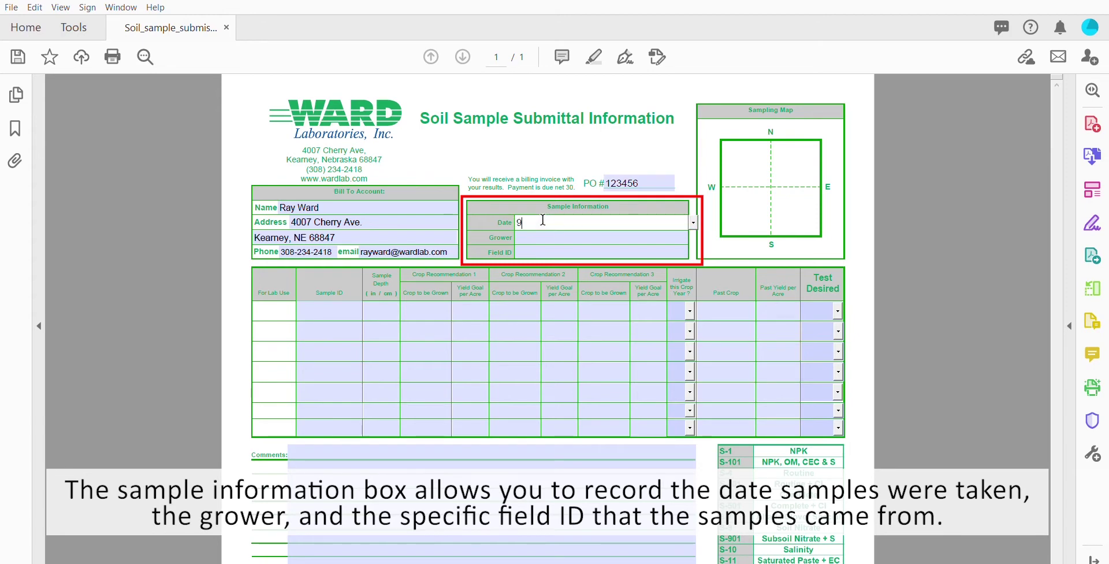
type("/2/2020")
left_click(701, 215)
left_click(694, 221)
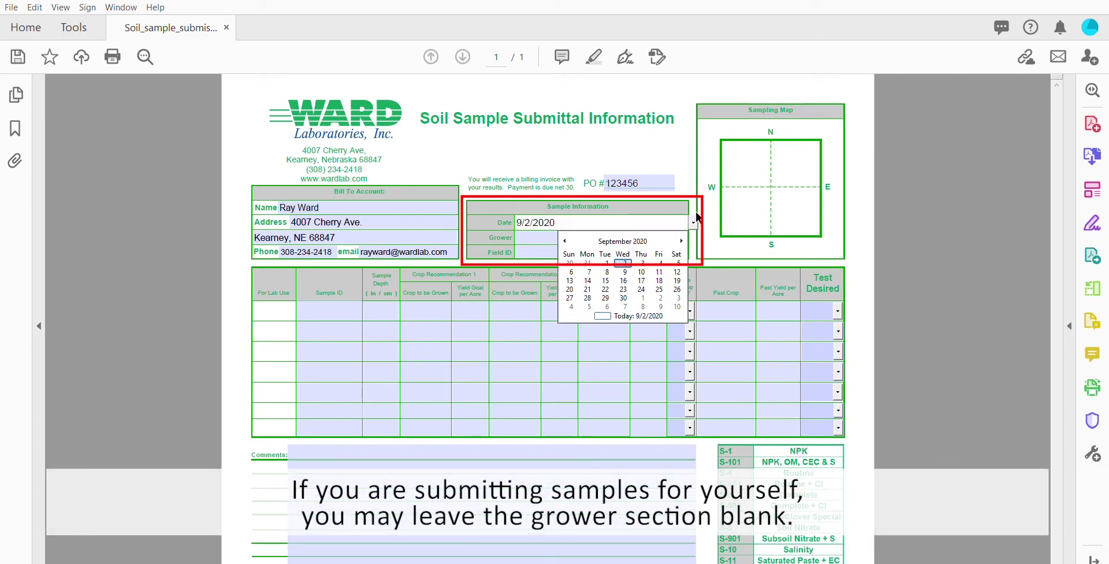
left_click(624, 261)
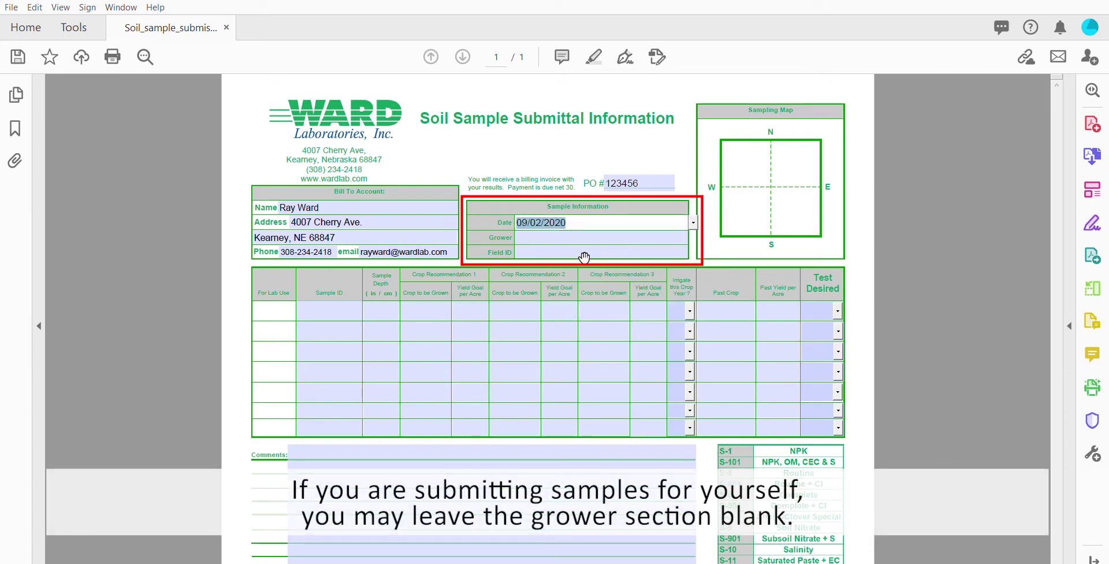
Step: Enter the grower's name and Field ID 'Home Place'
left_click(557, 235)
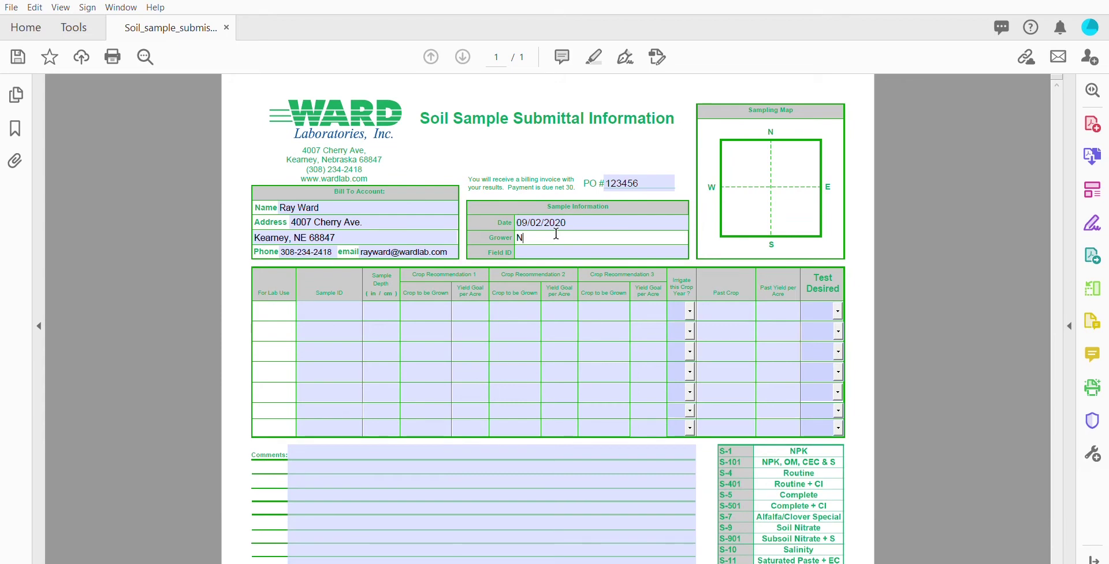
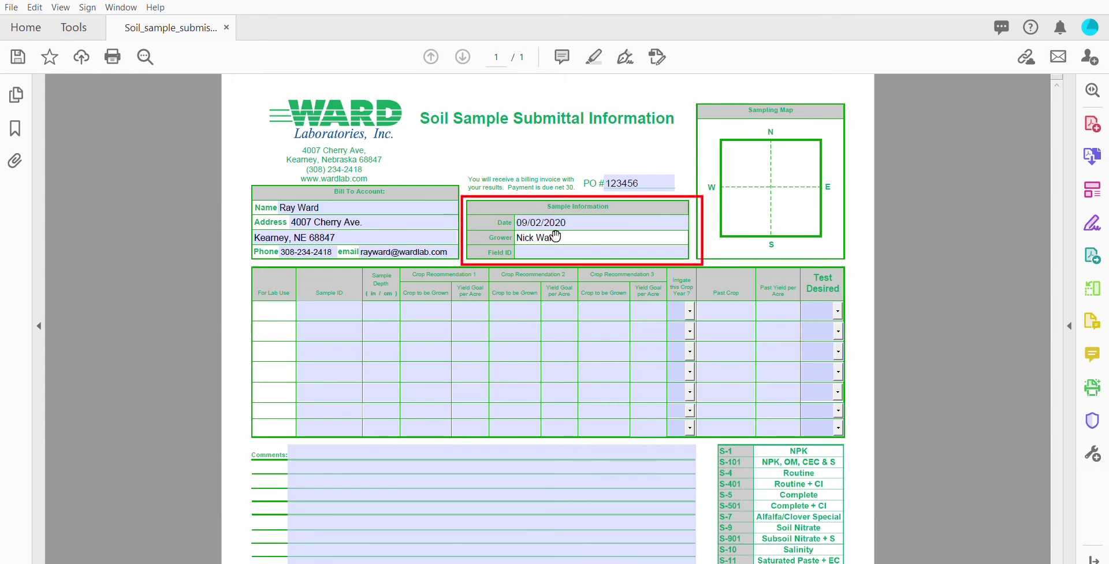
left_click(547, 250)
type("Home F")
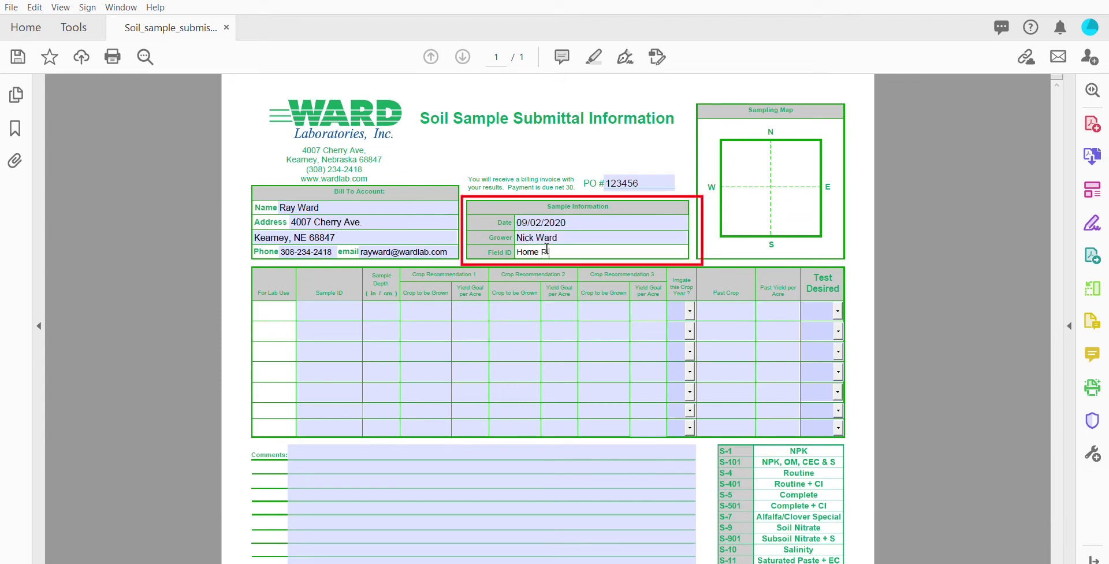
type("lace")
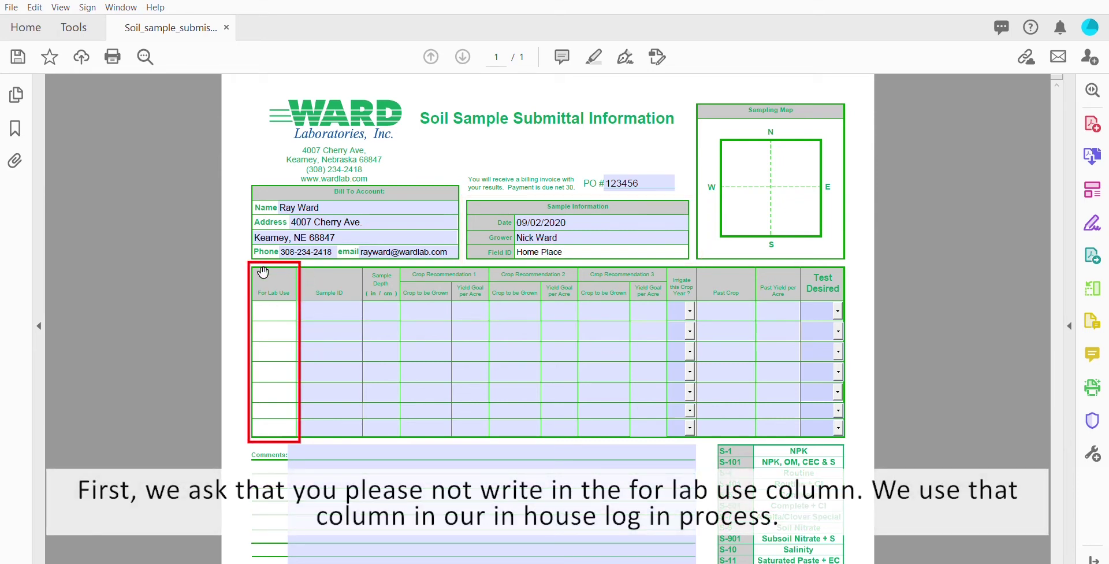
Step: Enter Sample IDs NW, NE, SW and SE in the first four rows
left_click(312, 300)
type("N")
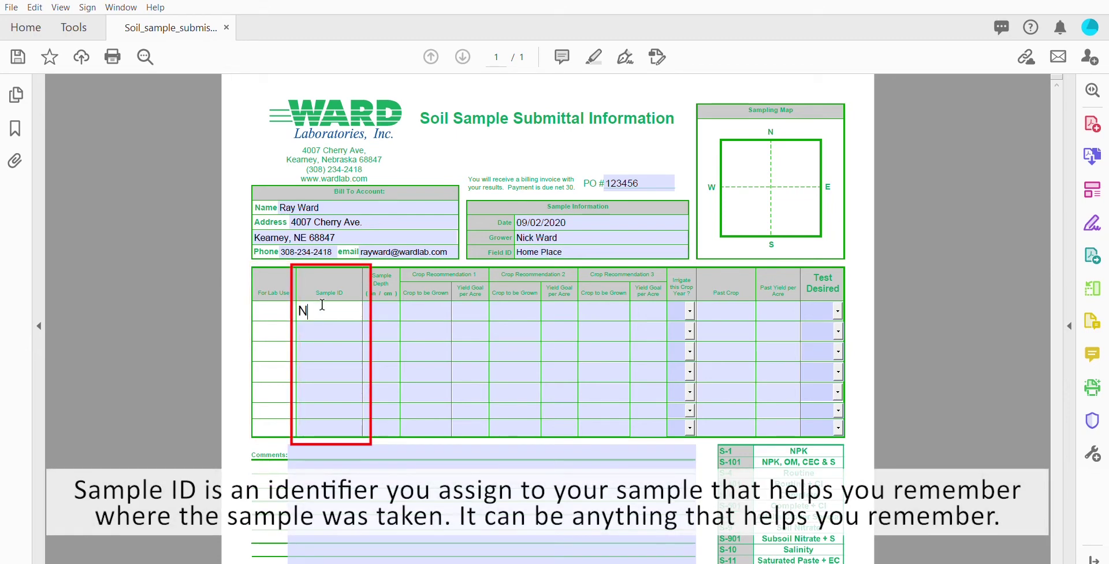
type("W")
key("Tab")
type("NE")
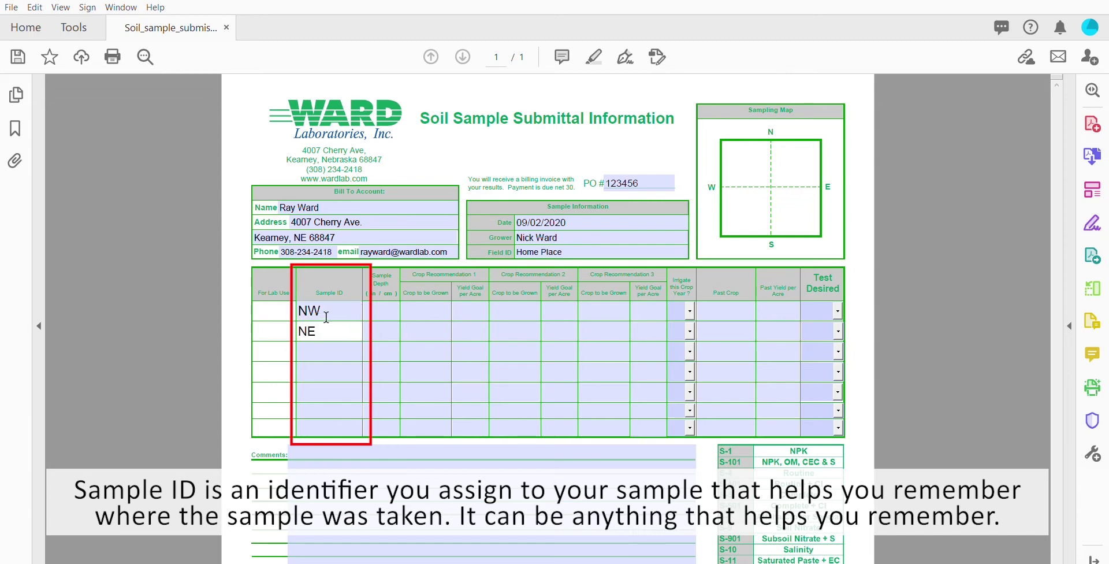
key("Tab")
type("SW")
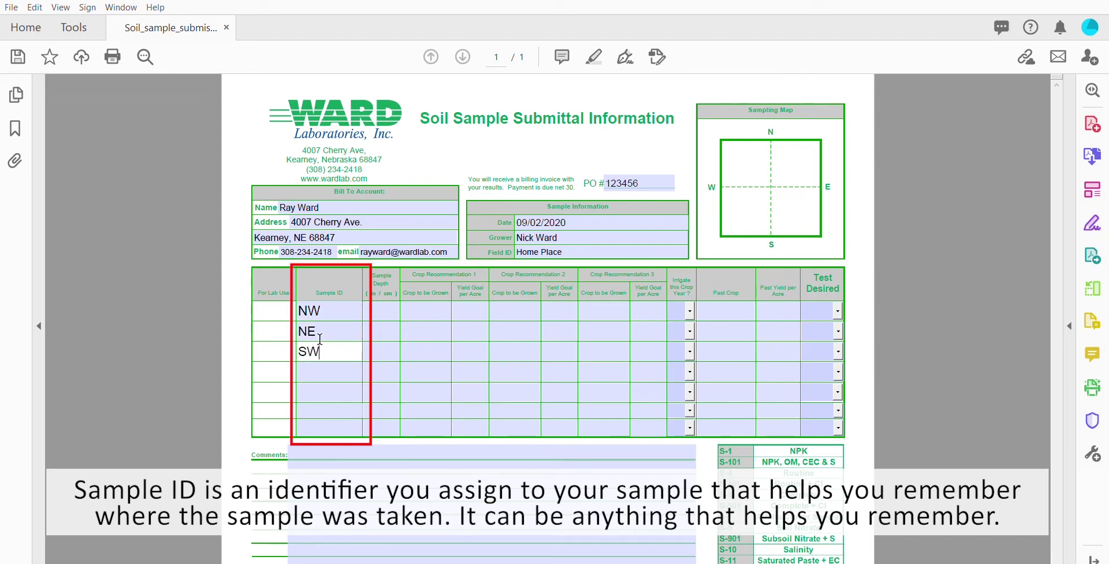
key("Tab")
type("SE")
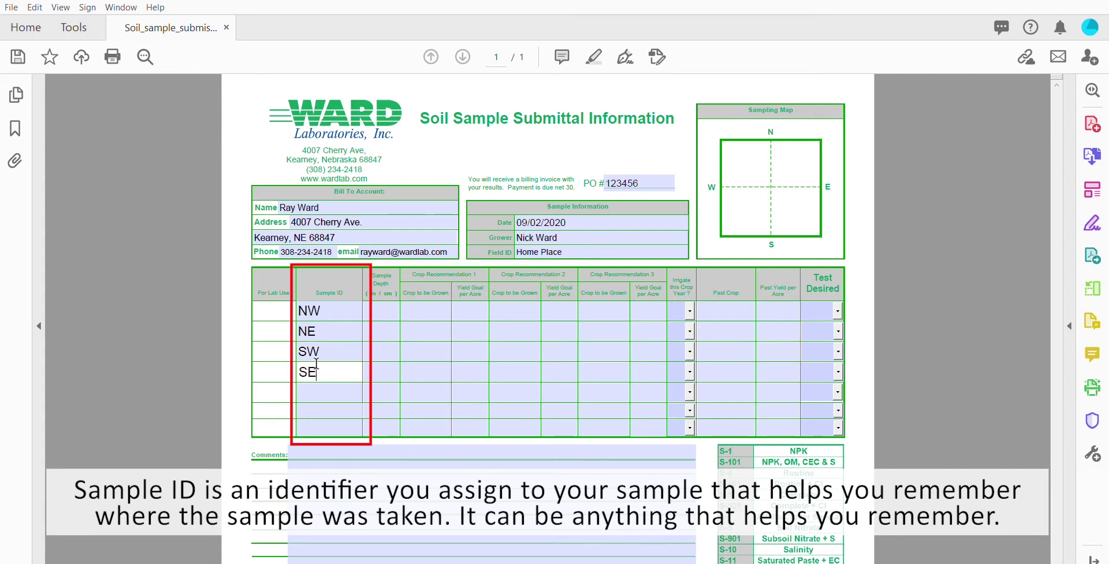
left_click(375, 310)
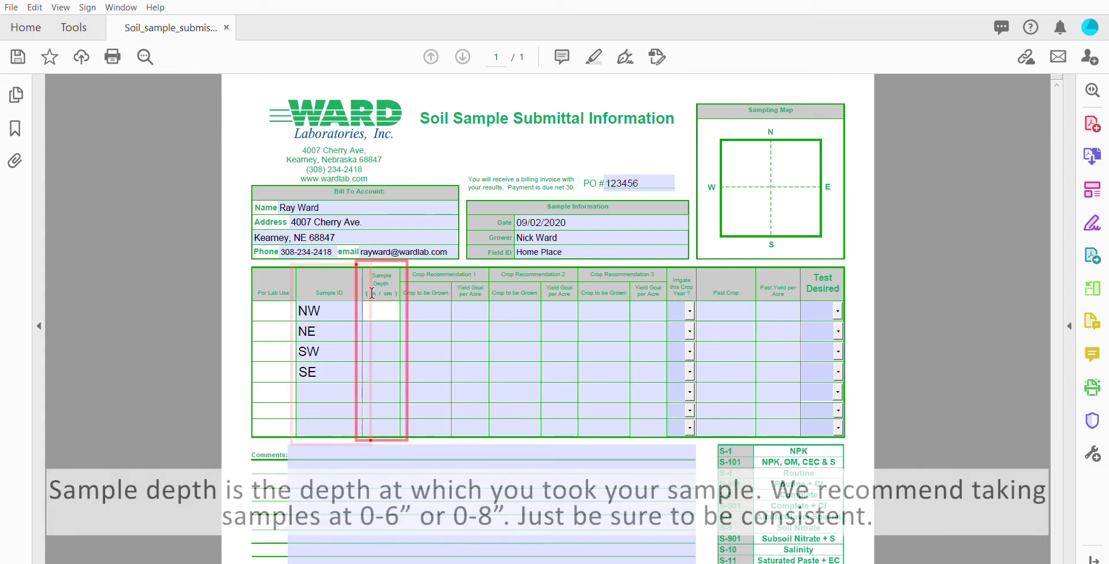
Step: Enter a sample depth of 8" for the NW, NE, SW and SE rows
type("8")
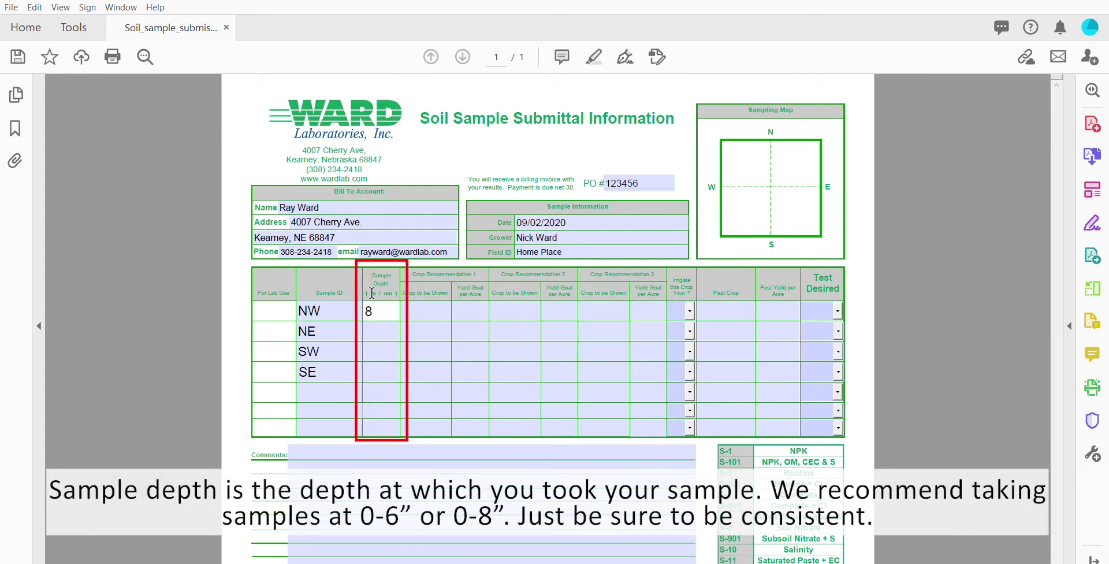
type("\"")
key("Tab")
type("8")
key("Tab")
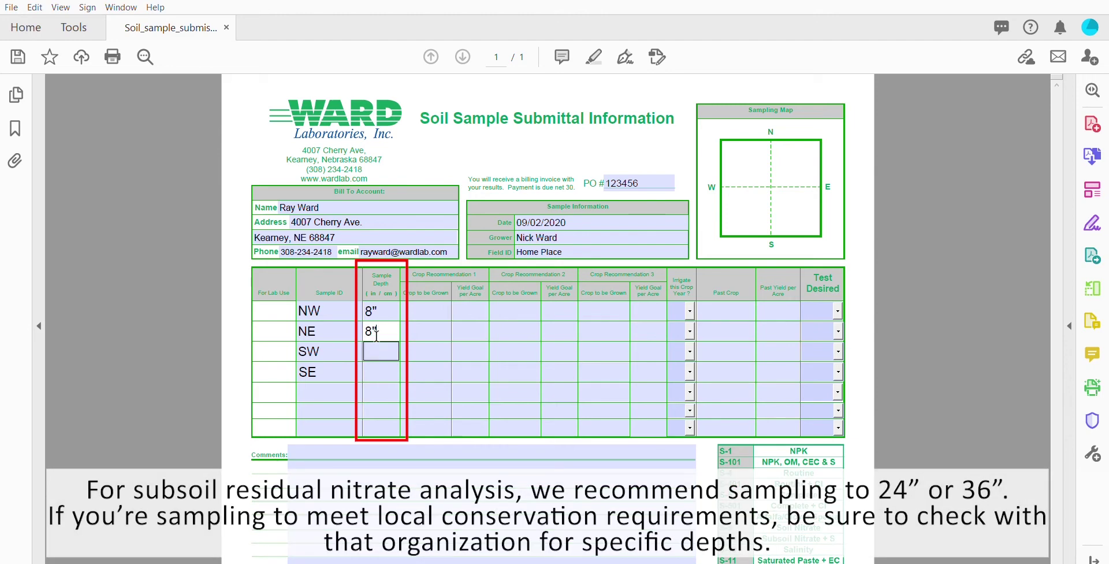
left_click(376, 342)
type("8")
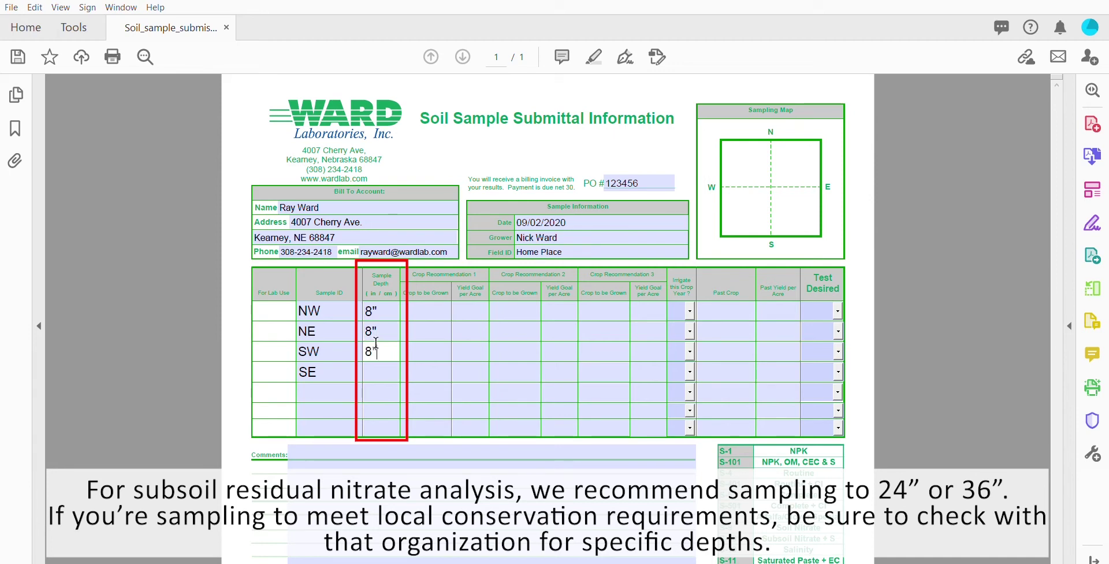
type("\"")
key("Tab")
left_click(372, 363)
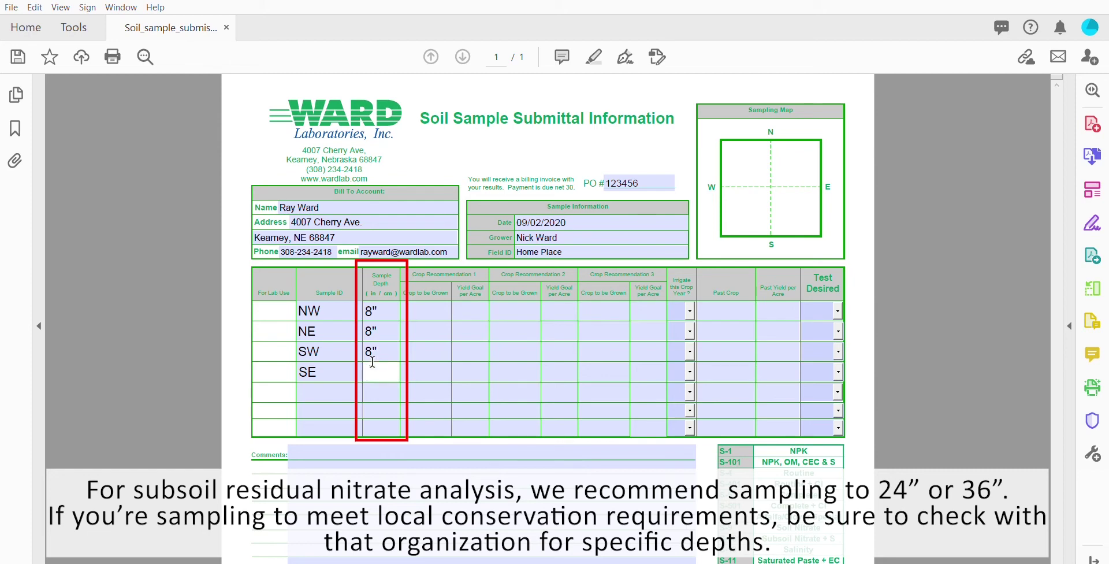
type("8\"")
left_click(422, 310)
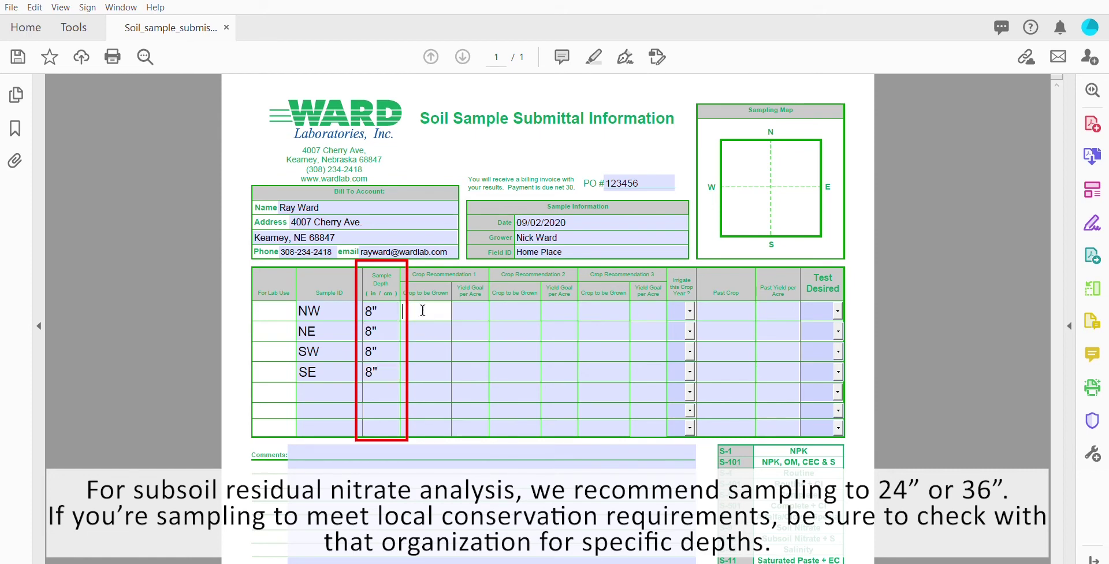
Step: Give NW three Corn recommendations with yield goals 200, 225 and 250
type("Corn")
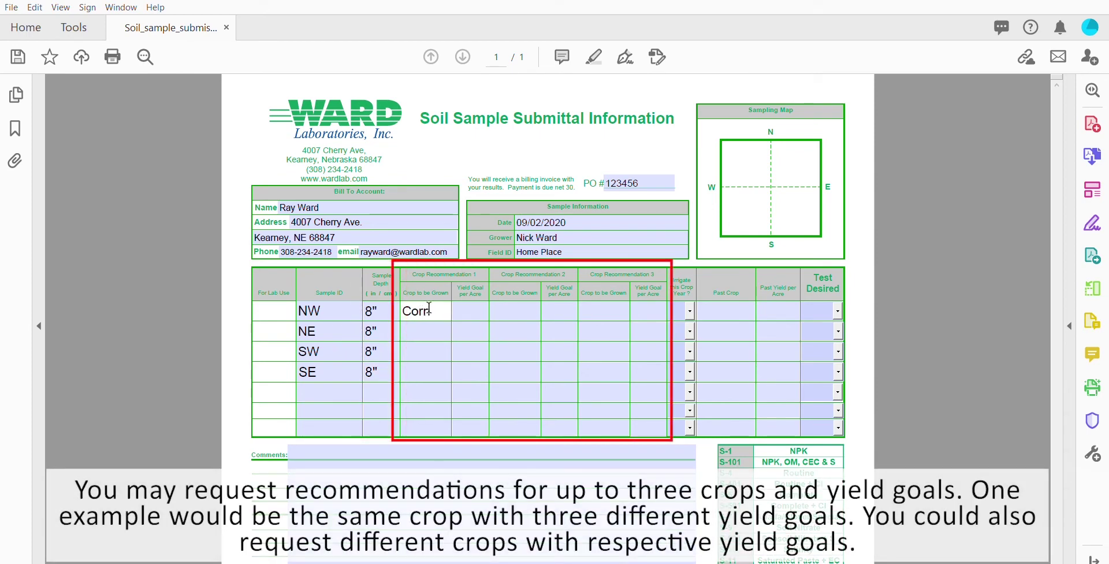
left_click(473, 305)
type("200")
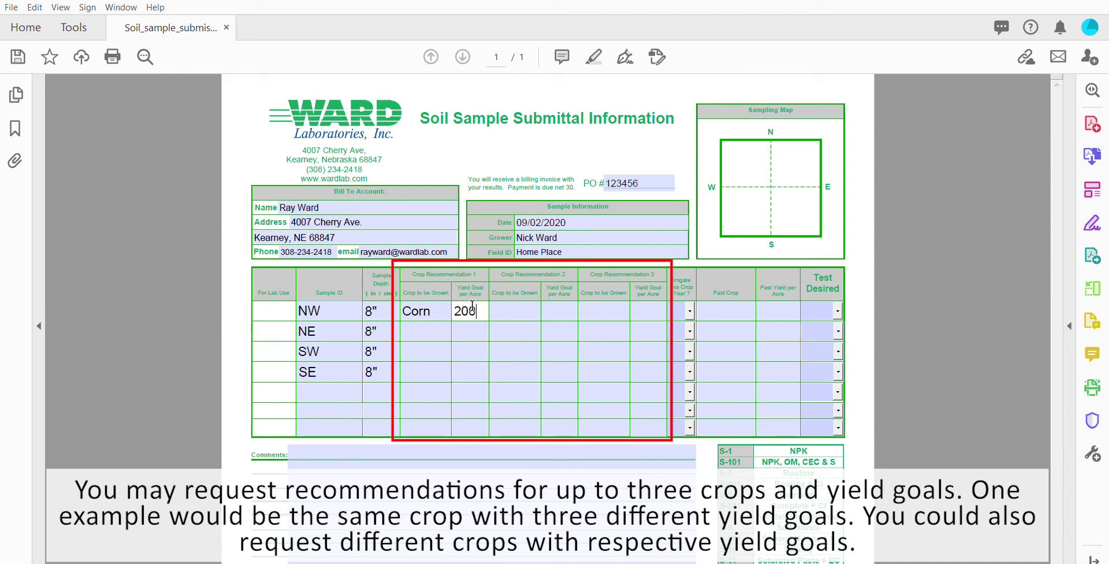
left_click(498, 303)
type("Corn")
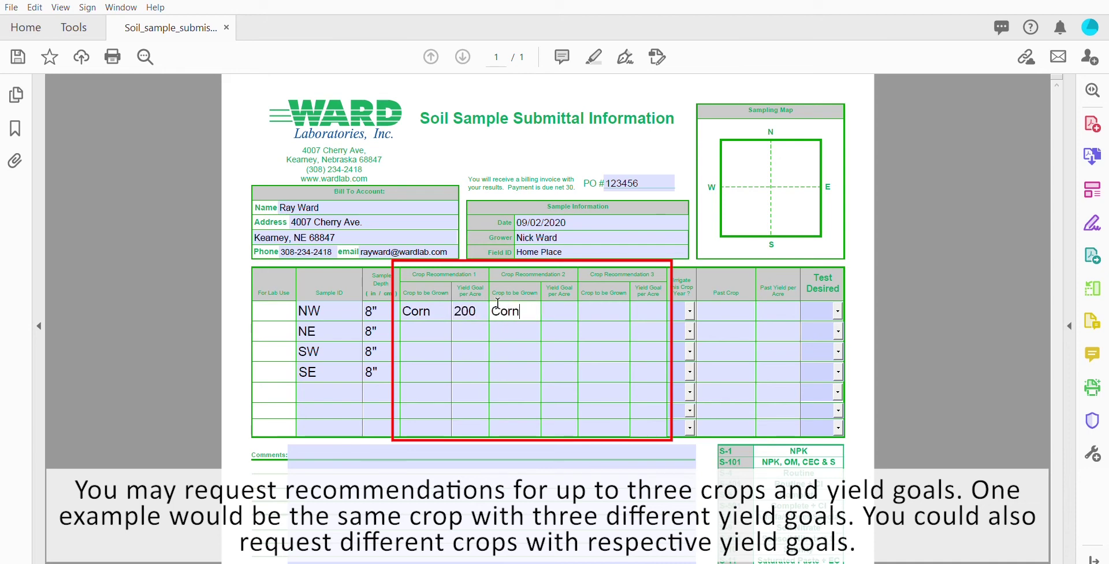
left_click(550, 297)
type("225")
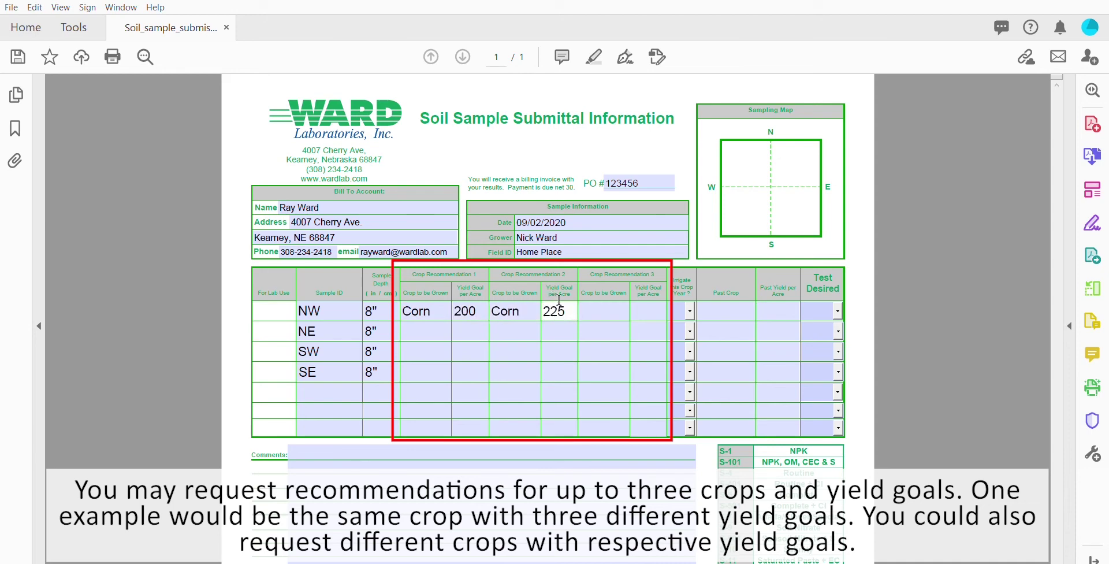
left_click(606, 307)
type("Corn")
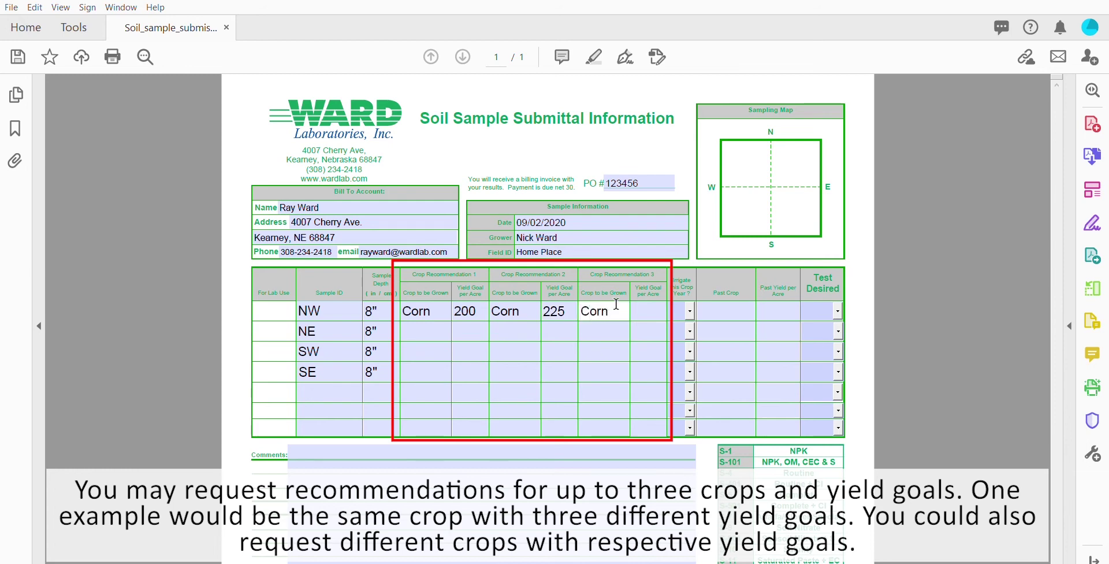
left_click(646, 309)
type("250")
Step: Set NE's first crop recommendation to Soybeans with a yield goal of 65
left_click(480, 327)
left_click(448, 322)
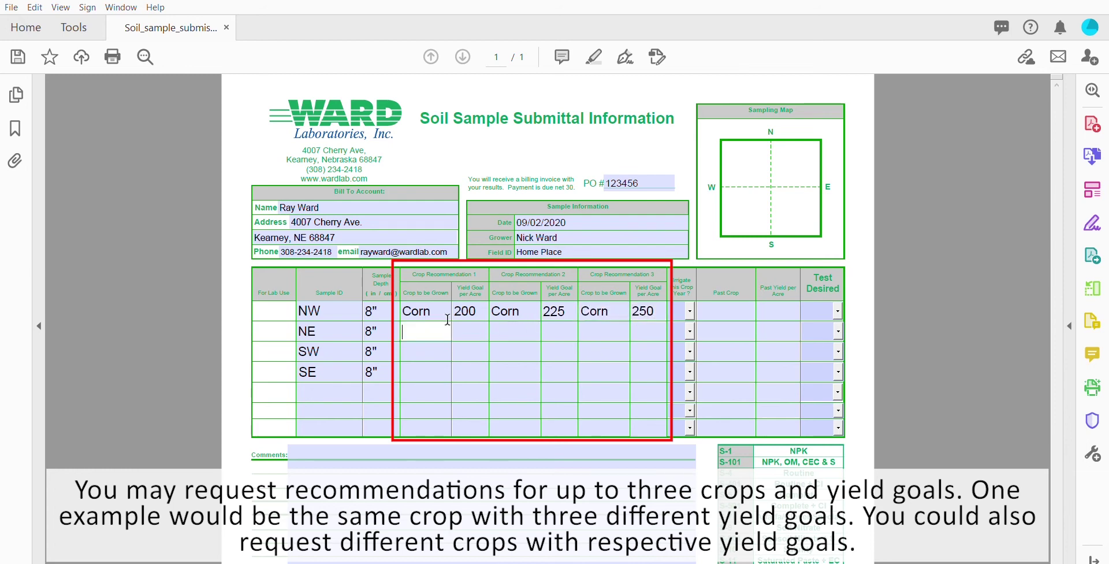
type("Soybeans")
left_click(465, 321)
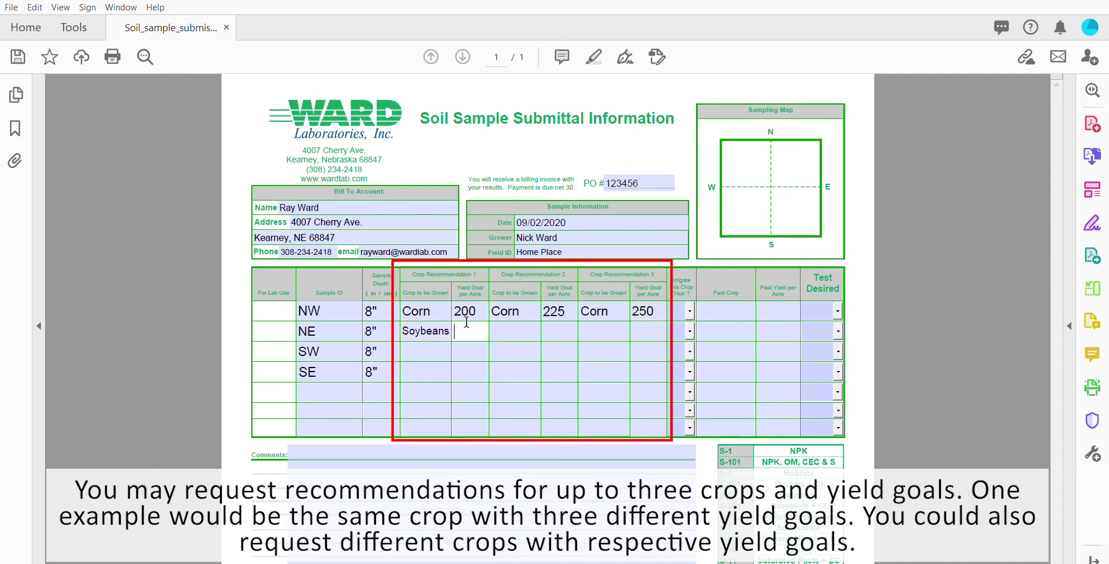
type("65")
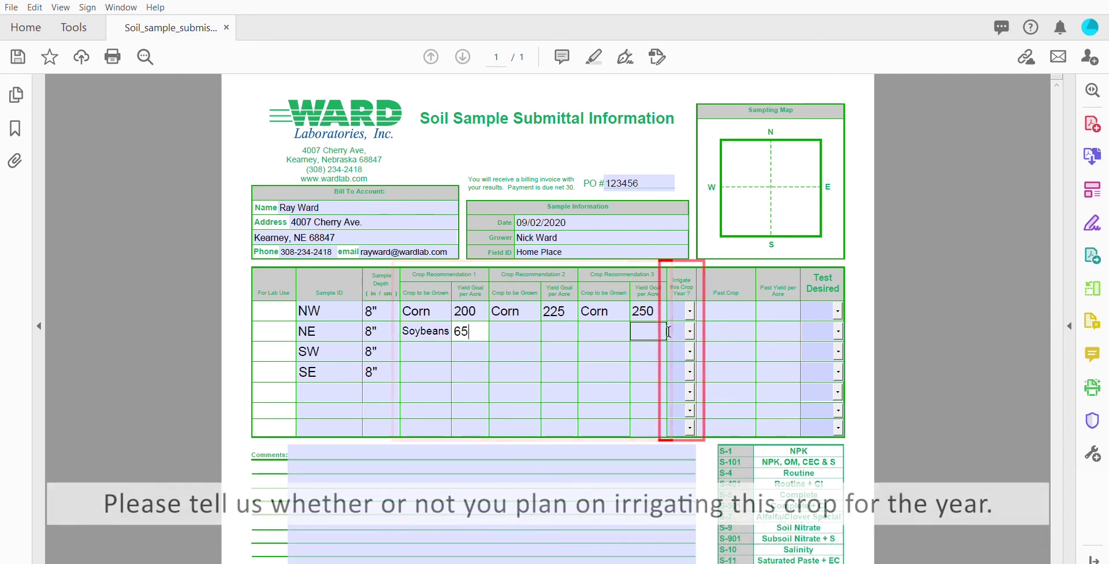
Step: Mark both NW and NE as irrigated (Yes)
left_click(688, 310)
left_click(681, 352)
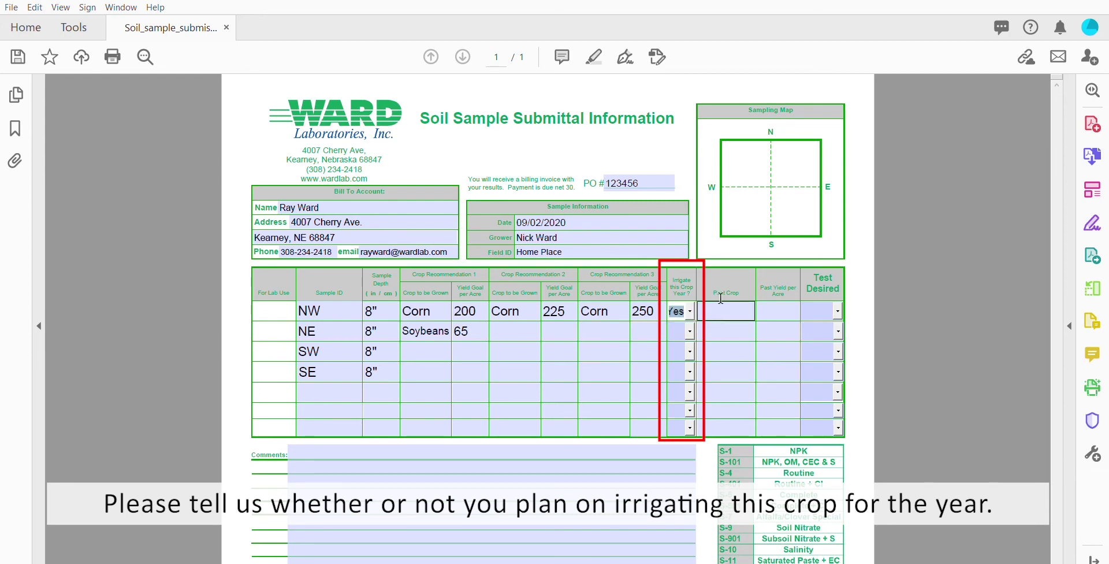
left_click(690, 331)
left_click(678, 348)
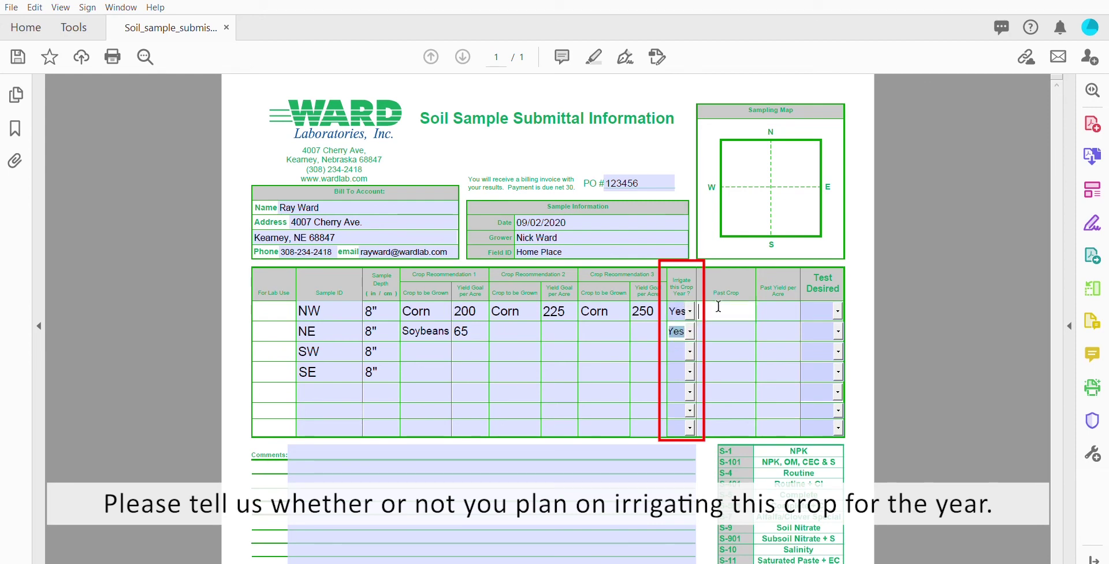
left_click(720, 322)
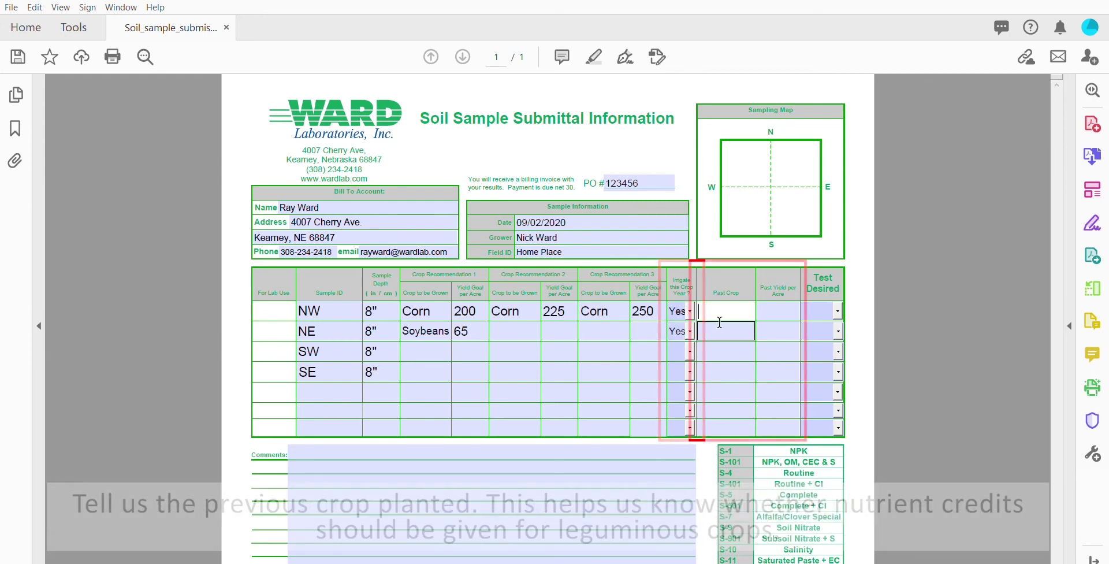
Step: Record past crops Soybeans for NW and Corn for NE, with NW's past yield 65
type("Soybeans")
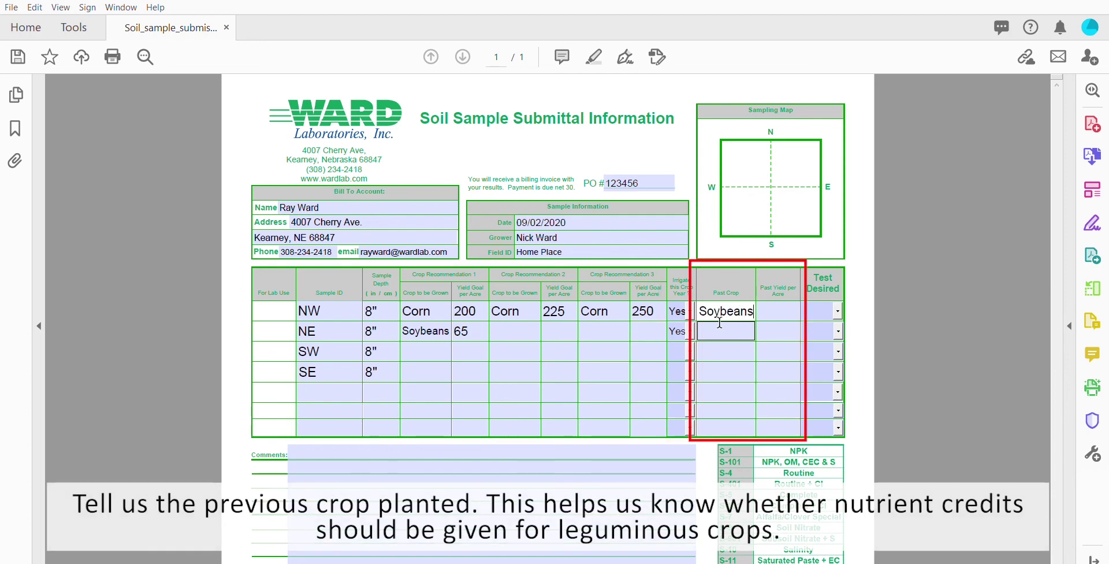
type("Corn")
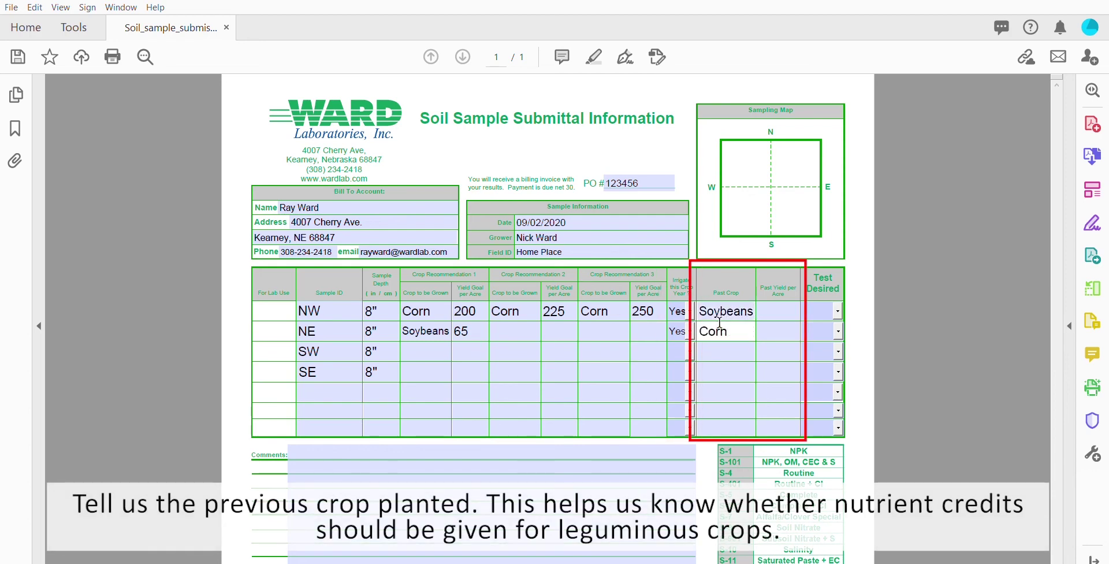
left_click(767, 303)
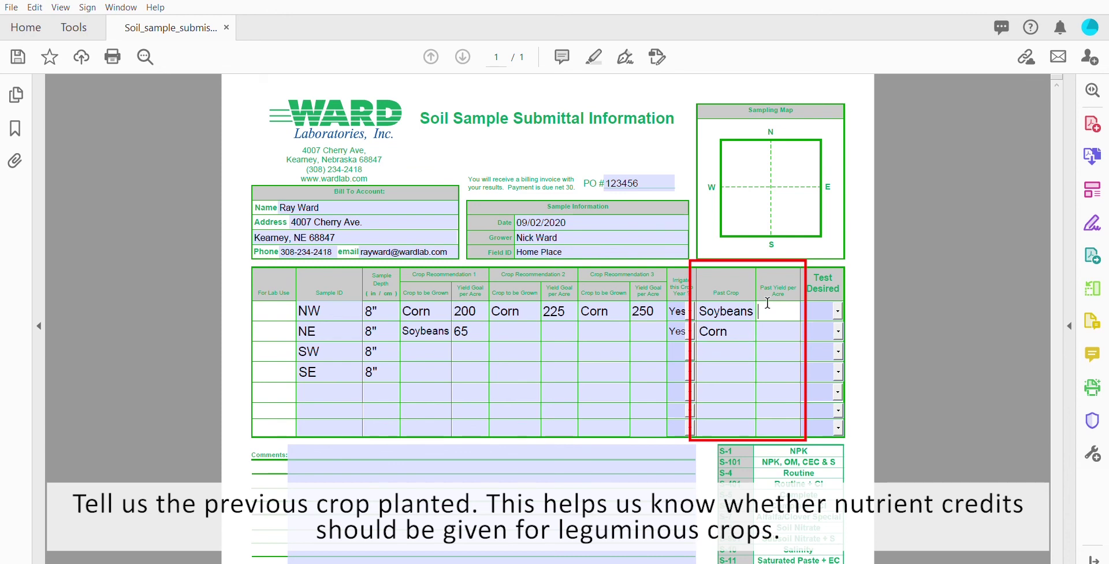
type("65")
key("Tab")
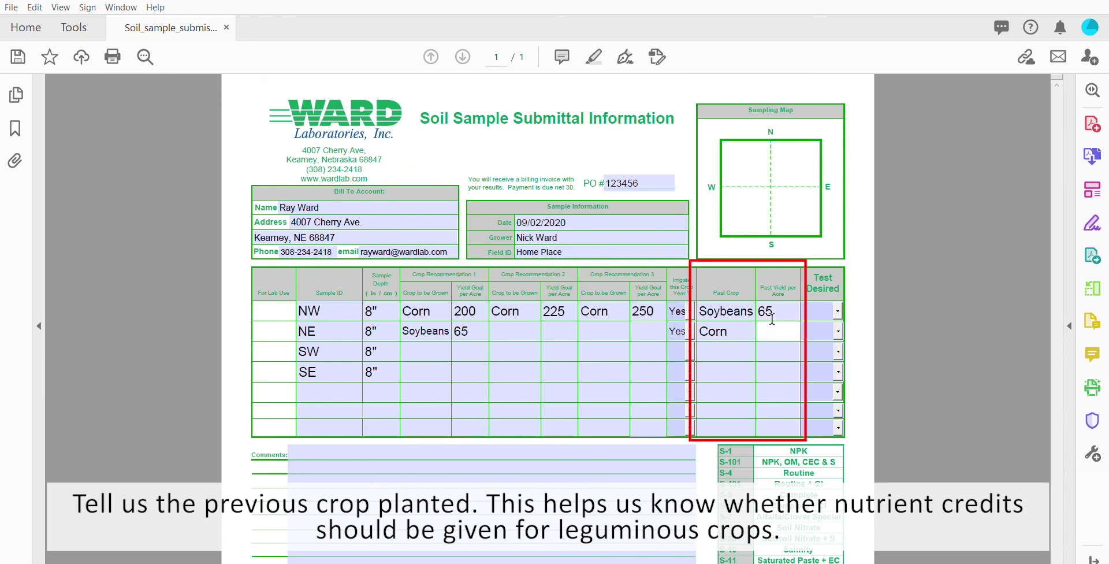
Step: Complete NE's past yield of 200 and choose soil test S-4 for NW and NE
type("00")
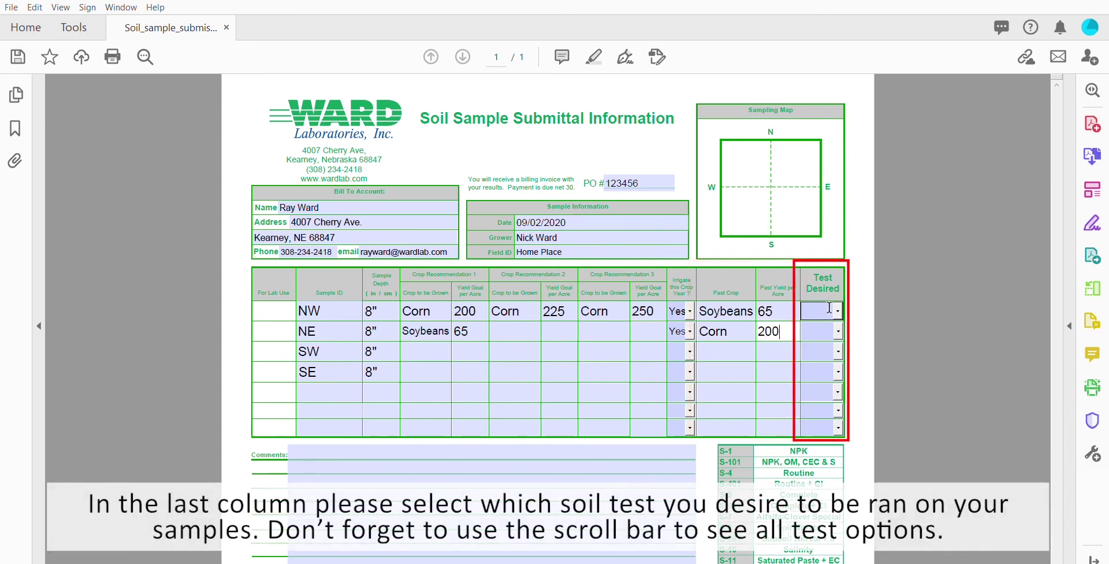
left_click(838, 309)
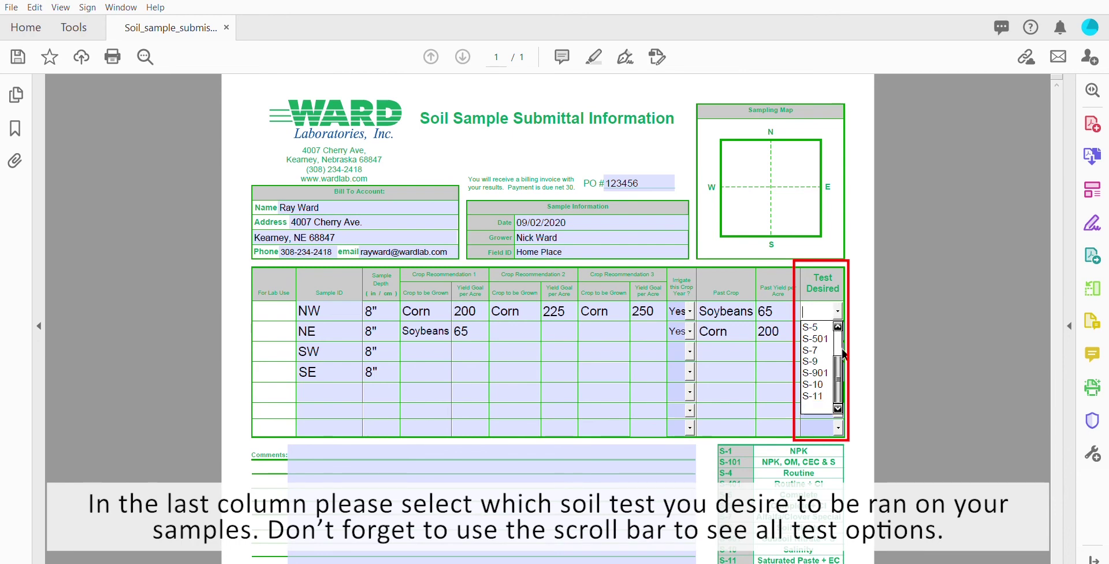
scroll(844, 352, "up", 3)
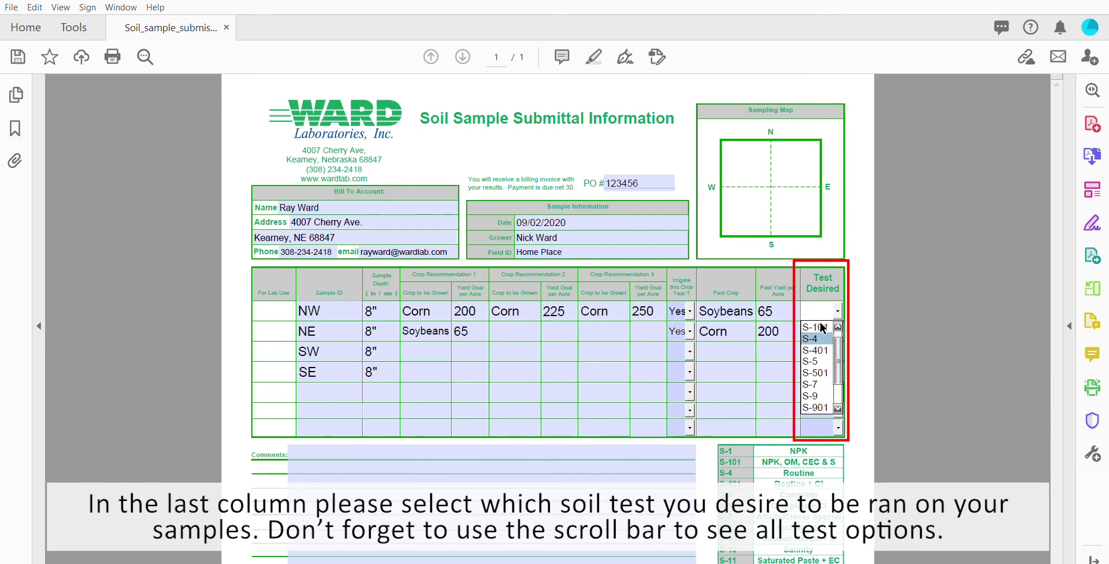
left_click(816, 339)
left_click(820, 331)
left_click(838, 331)
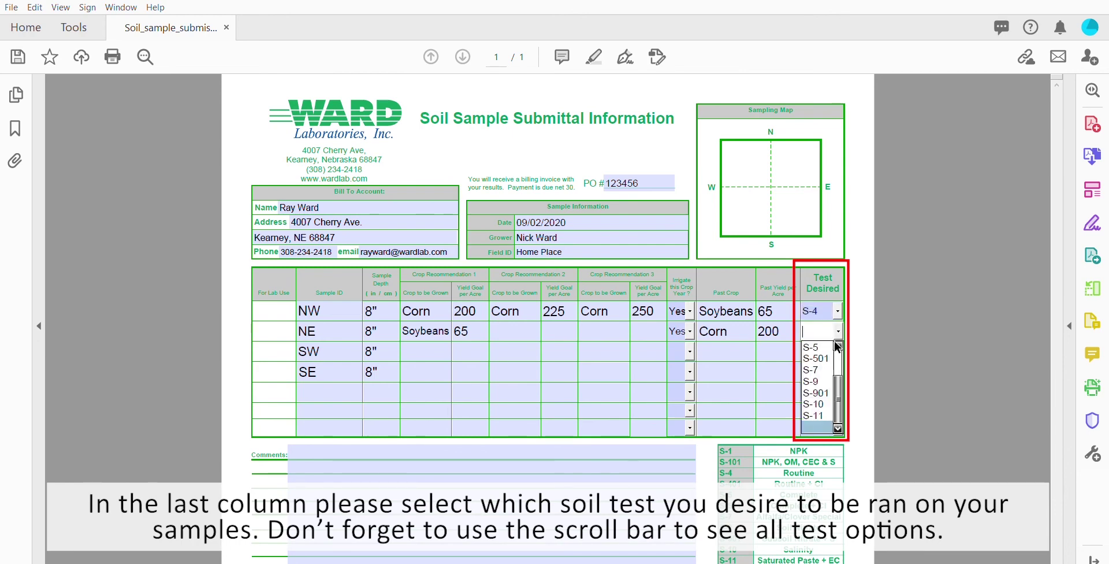
left_click(838, 345)
left_click(838, 345)
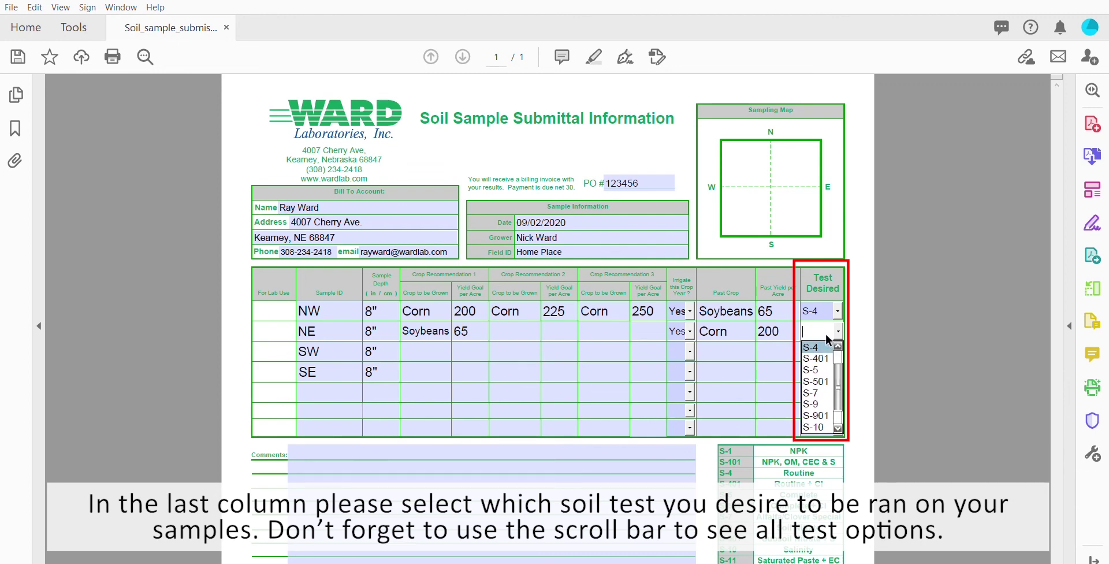
left_click(820, 346)
left_click(353, 442)
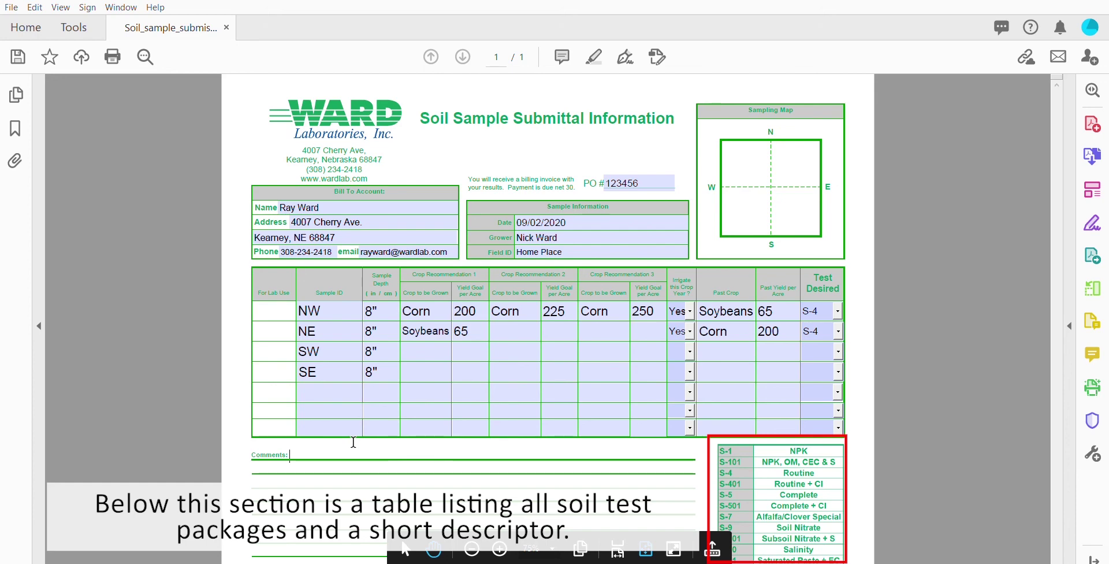
Step: Comment that this is one of the poorer yielding fields and better crops are wanted
type("This field")
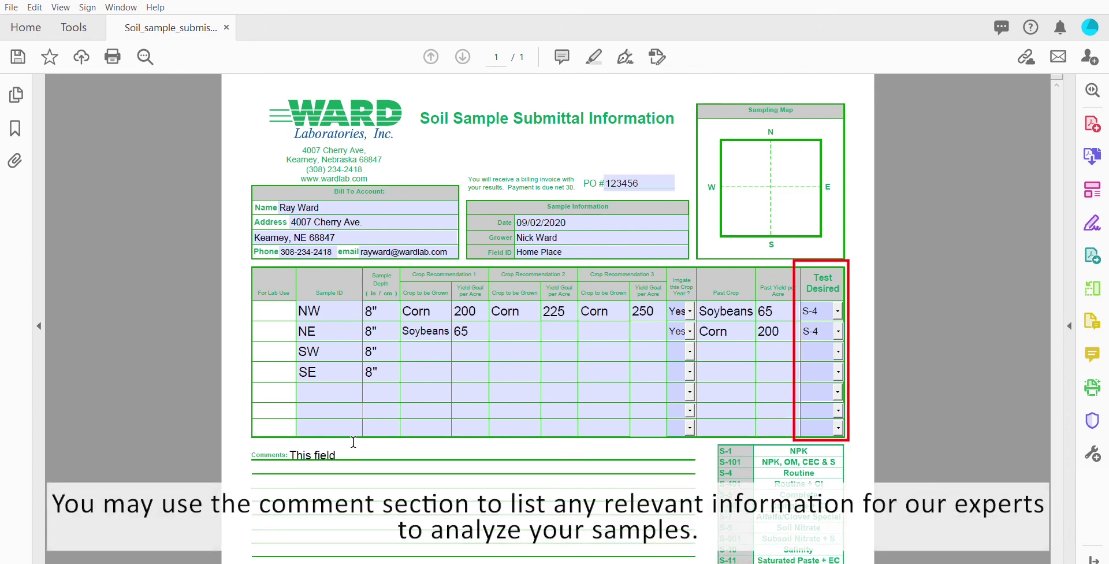
type(" is one of my poorer yielding")
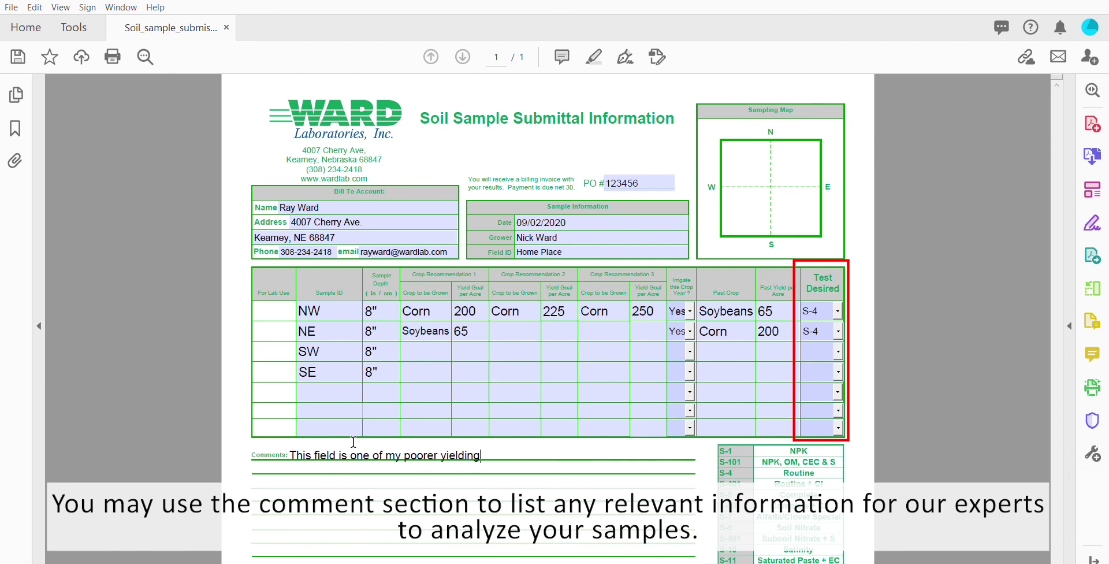
type(" fields, and I would like to raise better crops.")
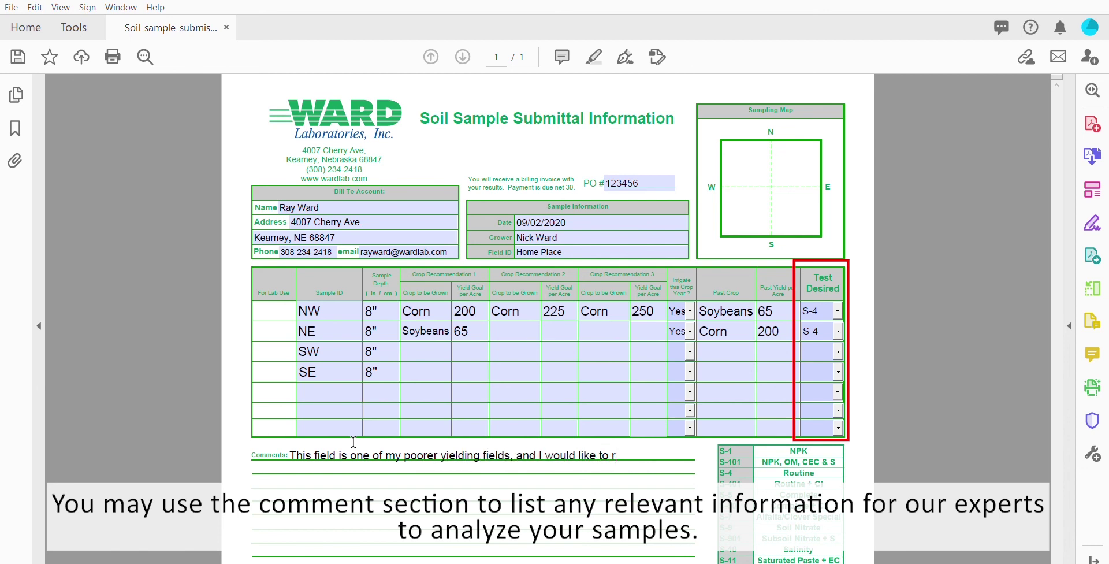